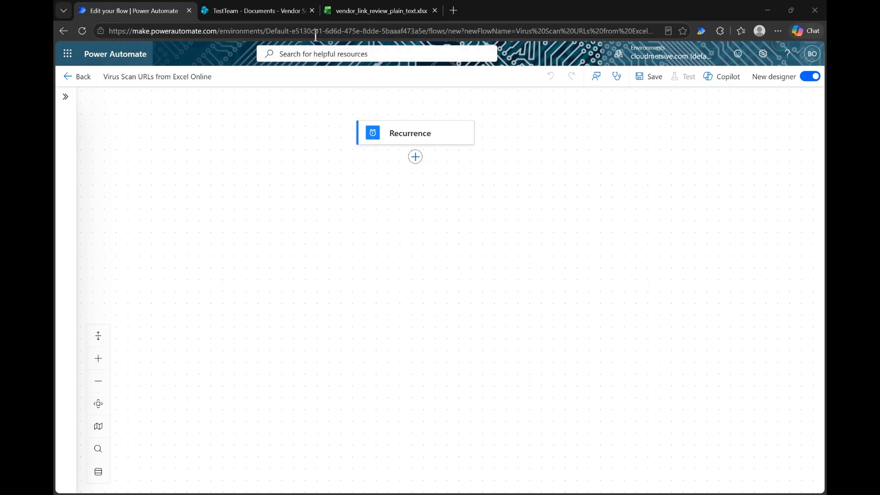
# Examine the vendor file in the SharePoint library, and the Website_URL, Review Status, Clean Result, Threat Type and Reviewed At columns in its workbook
pyautogui.click(268, 10)
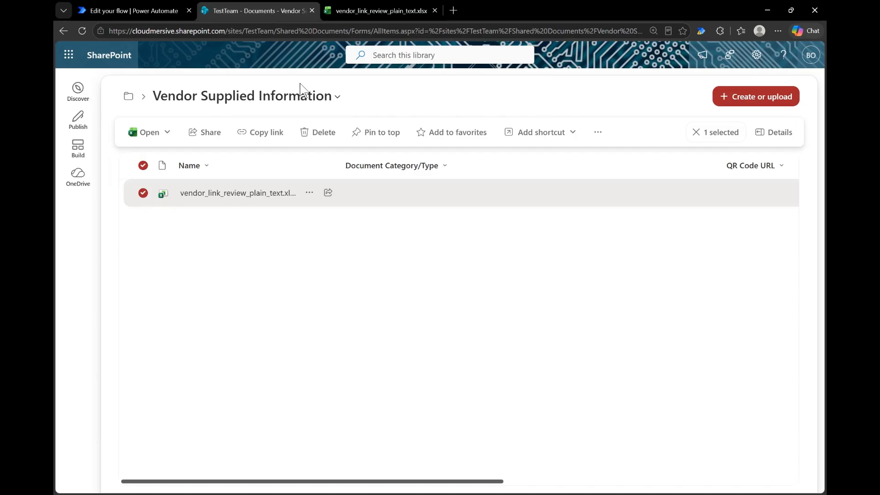
pyautogui.click(357, 8)
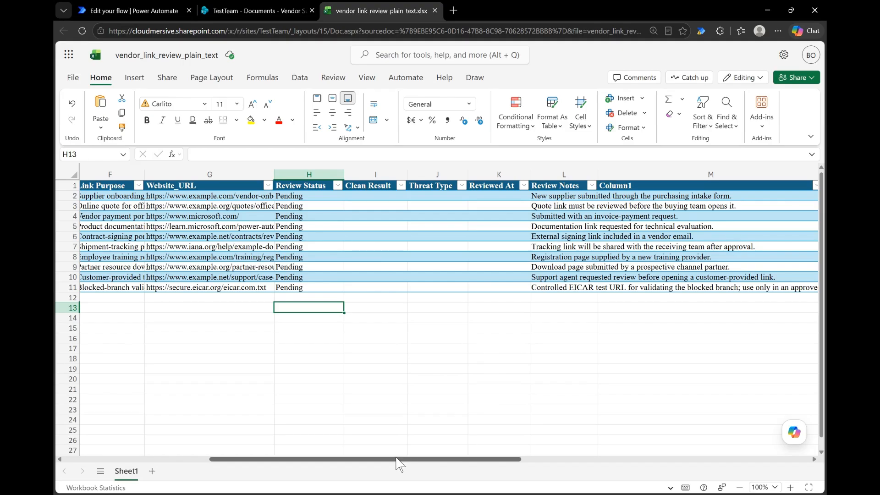
pyautogui.click(204, 196)
pyautogui.click(204, 205)
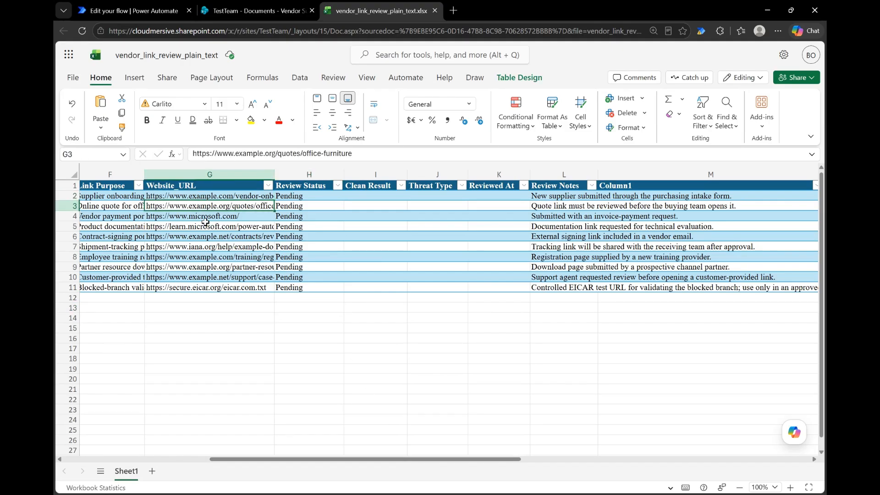
pyautogui.click(204, 216)
pyautogui.click(206, 236)
pyautogui.click(207, 256)
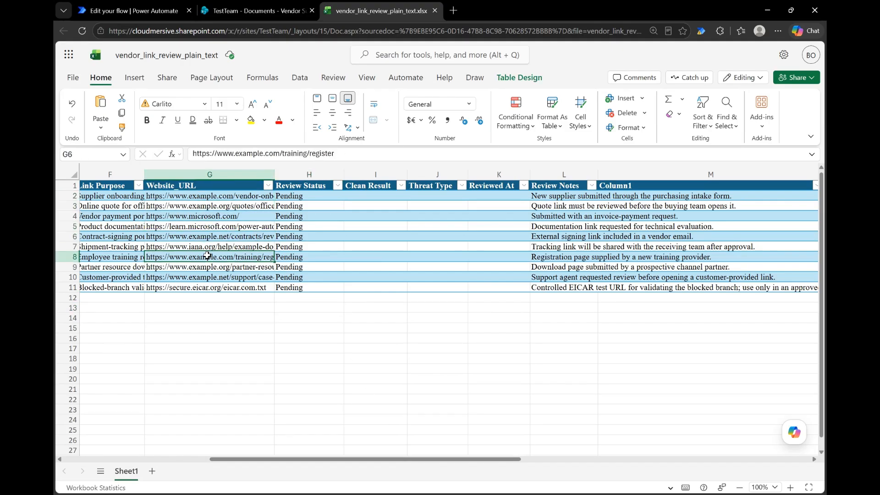
pyautogui.click(302, 189)
pyautogui.click(373, 185)
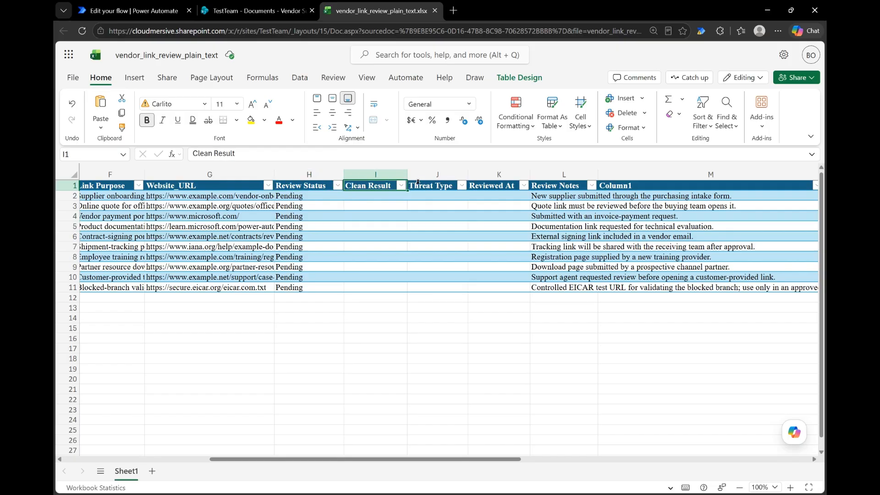
pyautogui.click(424, 185)
pyautogui.click(481, 188)
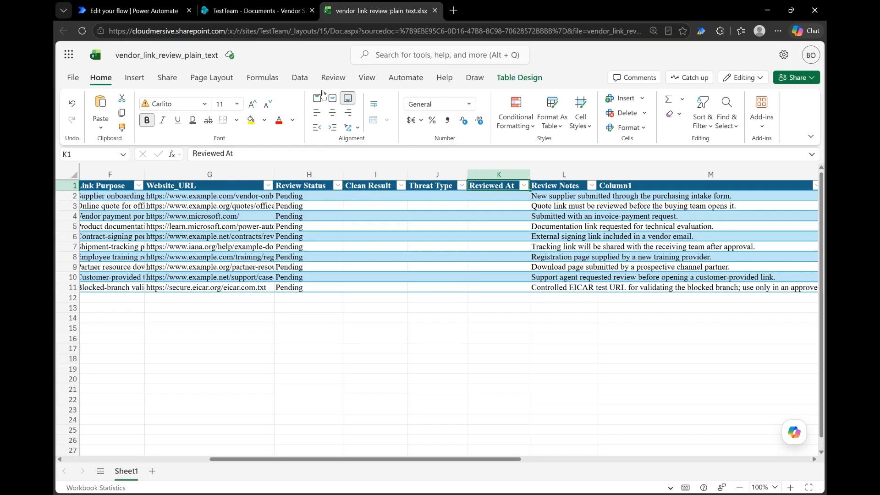
# Switch to the Power Automate flow and set the Recurrence trigger to Eastern Time (US & Canada) at hours 12 and 18
pyautogui.click(130, 11)
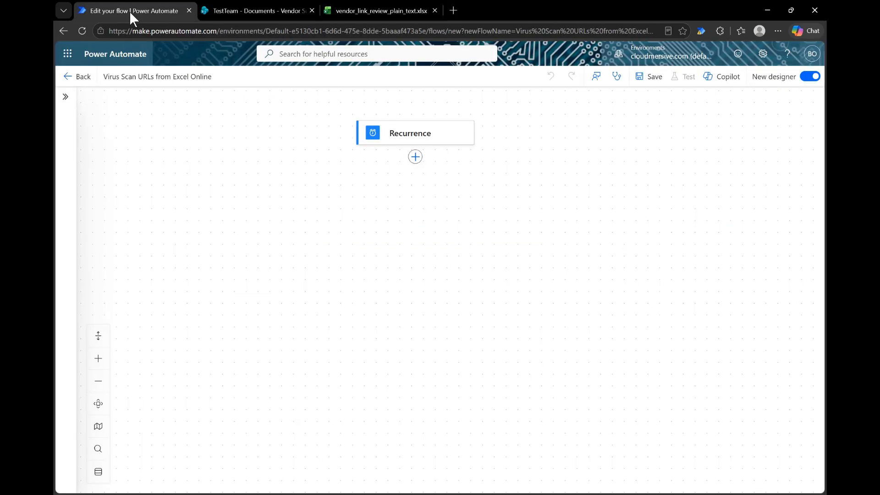
pyautogui.click(398, 145)
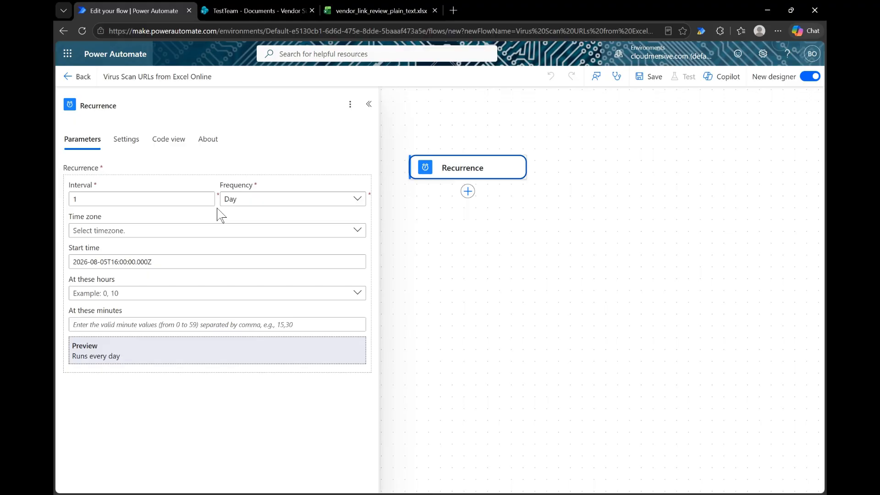
pyautogui.click(233, 233)
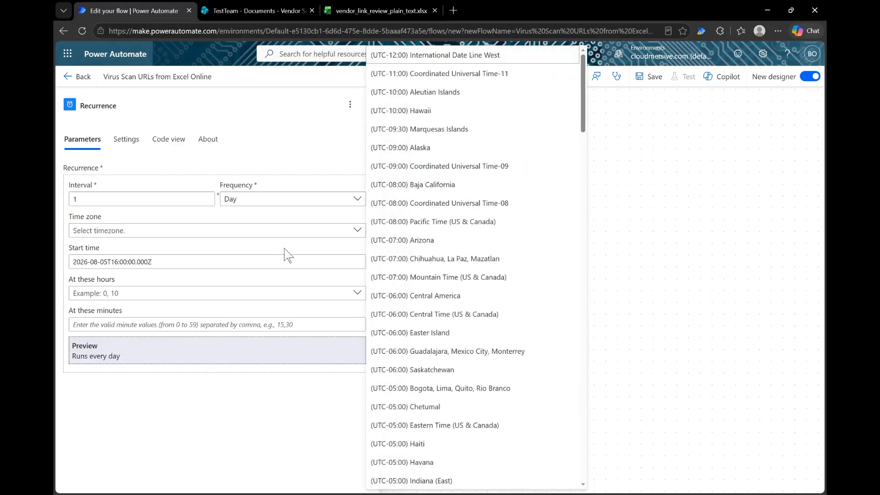
pyautogui.click(454, 426)
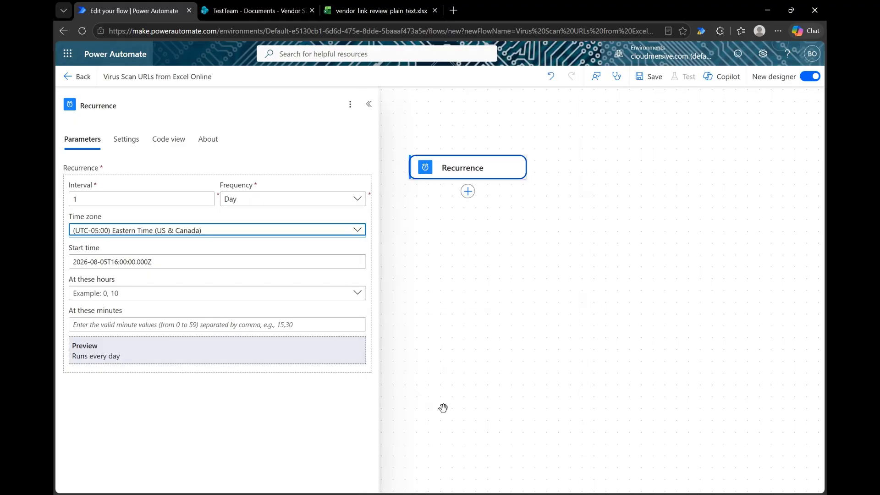
pyautogui.click(262, 294)
pyautogui.click(380, 278)
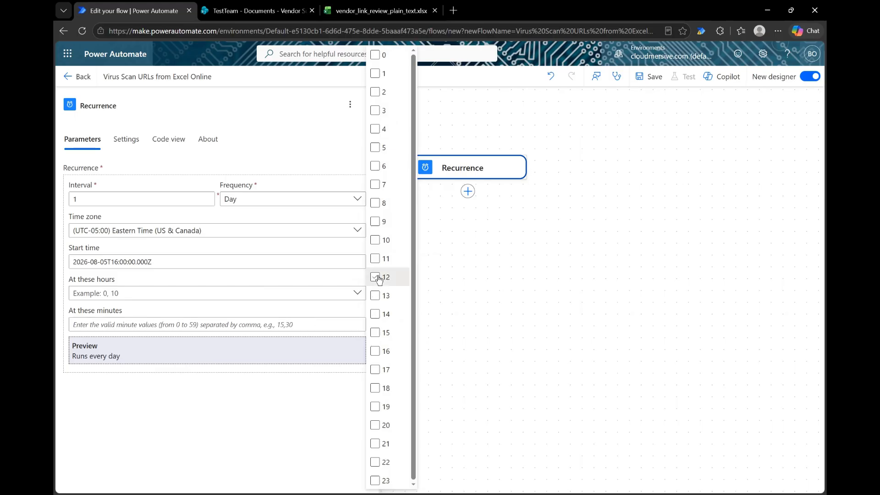
pyautogui.click(376, 390)
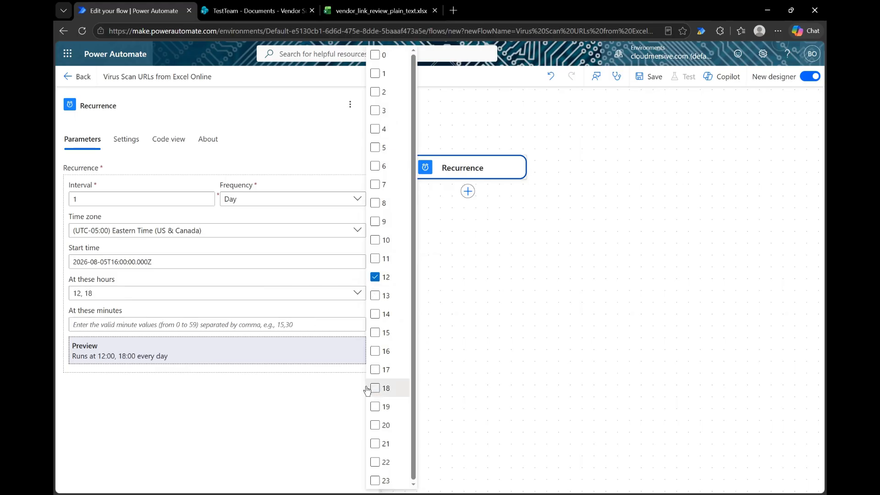
pyautogui.click(277, 397)
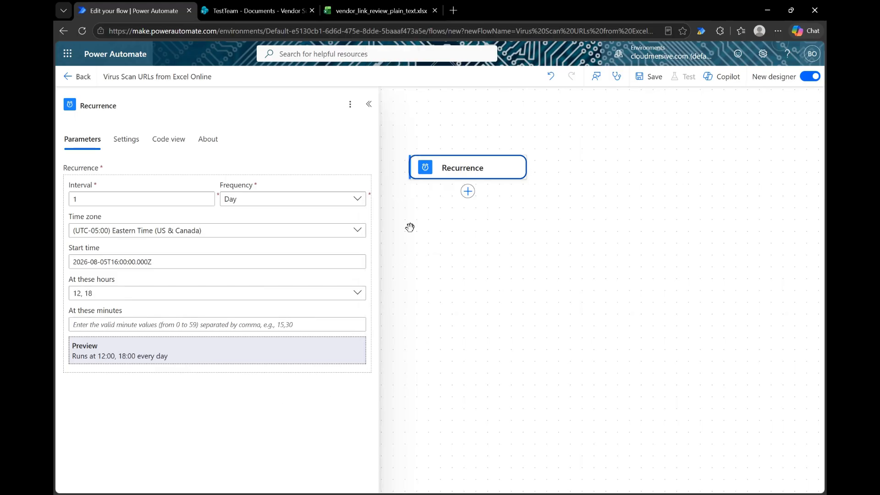
# Add the Excel Online (Business) action "List rows present in a table" after the Recurrence trigger
pyautogui.click(467, 191)
pyautogui.write('Excel online')
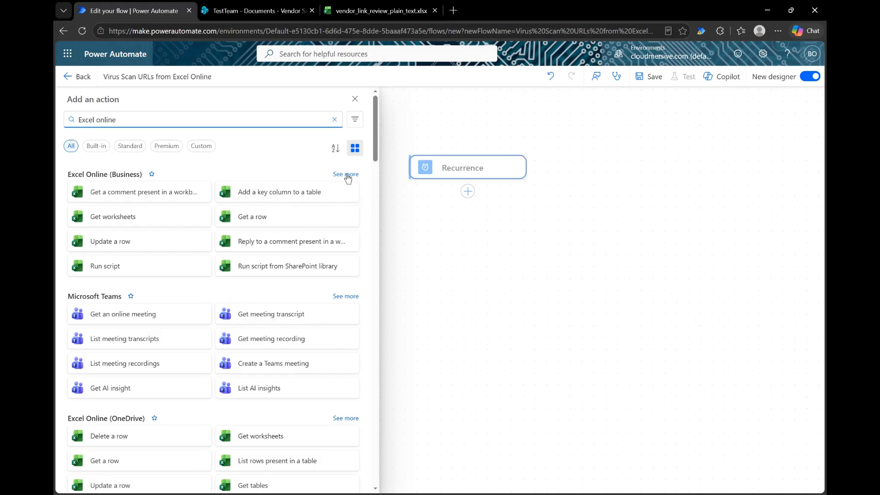
pyautogui.click(347, 175)
pyautogui.click(292, 193)
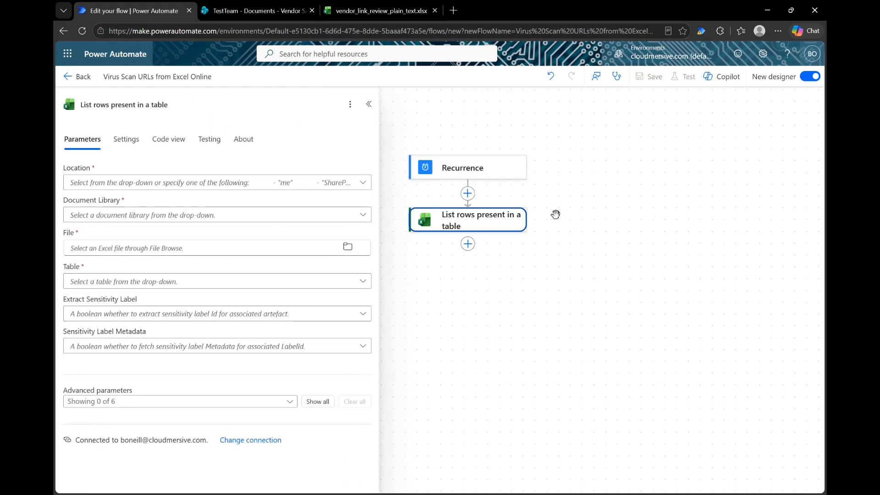
# Set the row listing's location to SharePoint Site - TestTeam and its document library to Documents
pyautogui.click(294, 184)
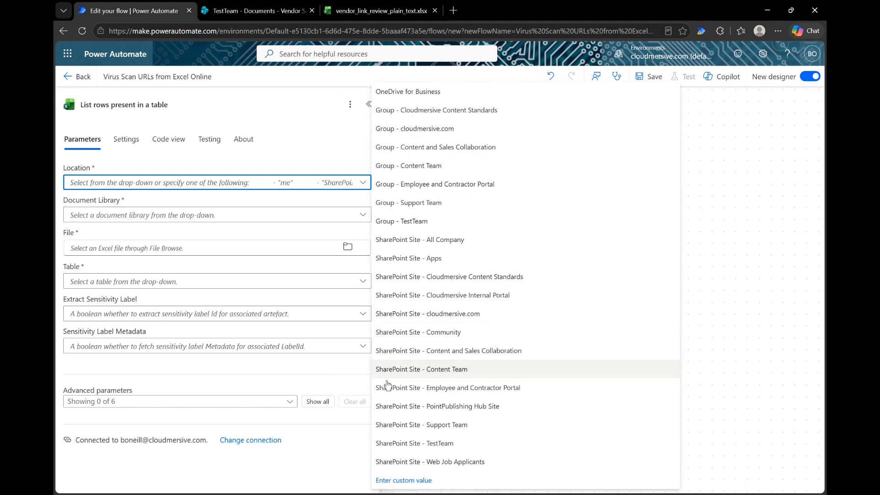
pyautogui.click(403, 443)
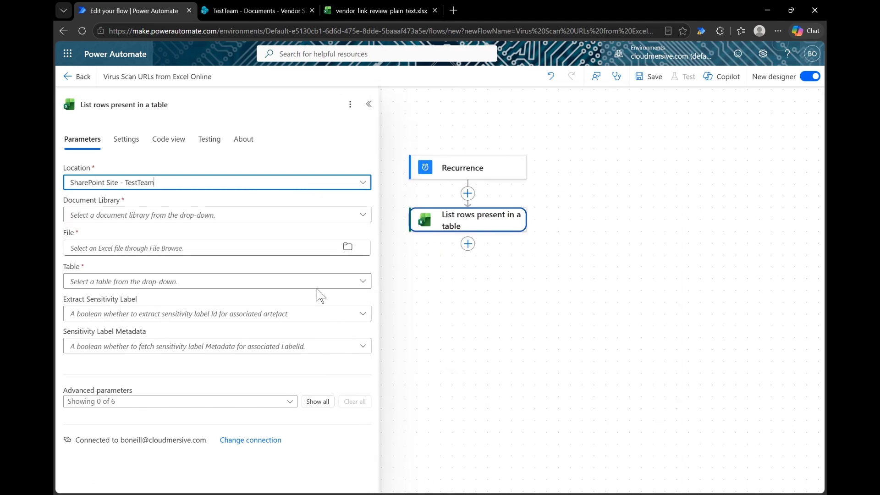
pyautogui.click(290, 216)
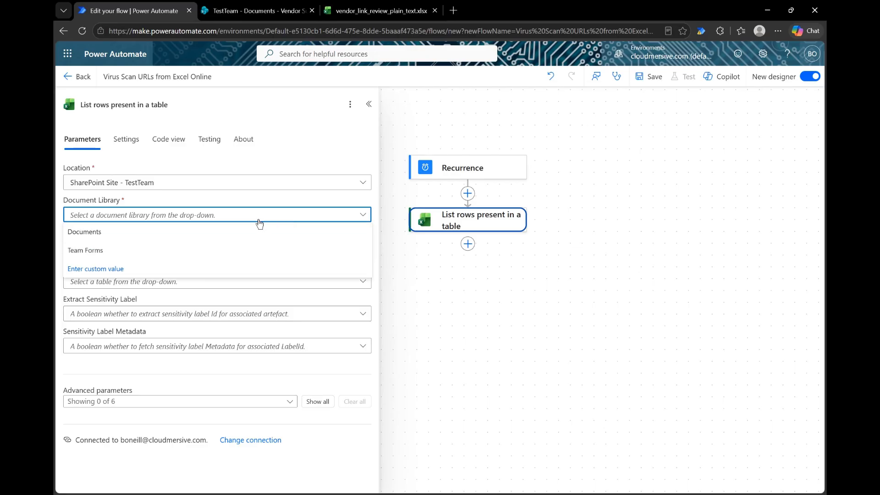
pyautogui.click(222, 233)
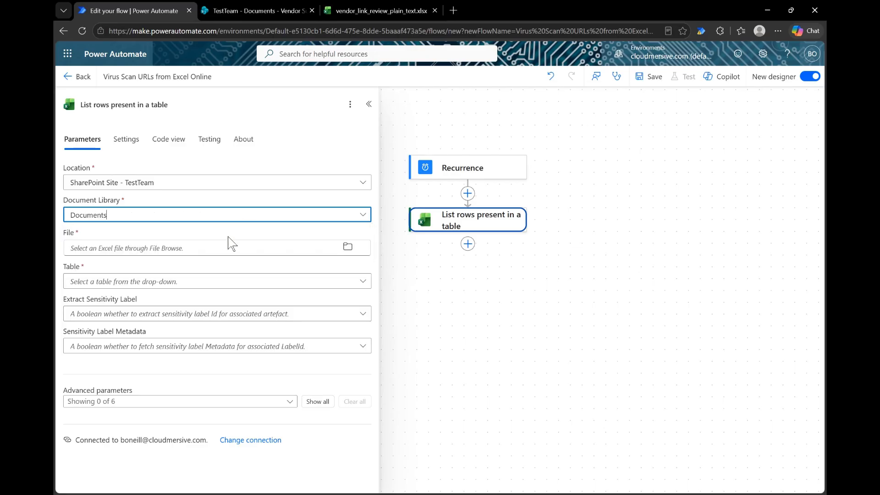
# Choose vendor_link_review_plain_text.xlsx from Vendor Supplied Information as the file and URLReviewQueue as the table
pyautogui.click(352, 249)
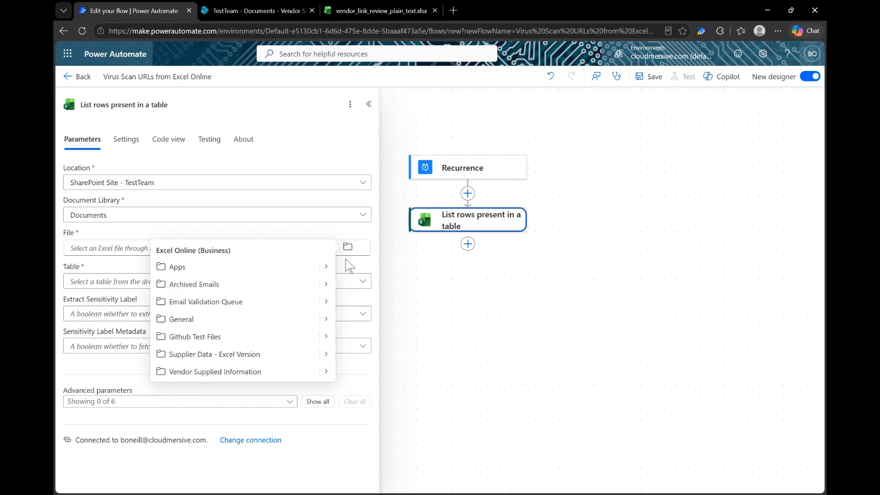
pyautogui.click(326, 373)
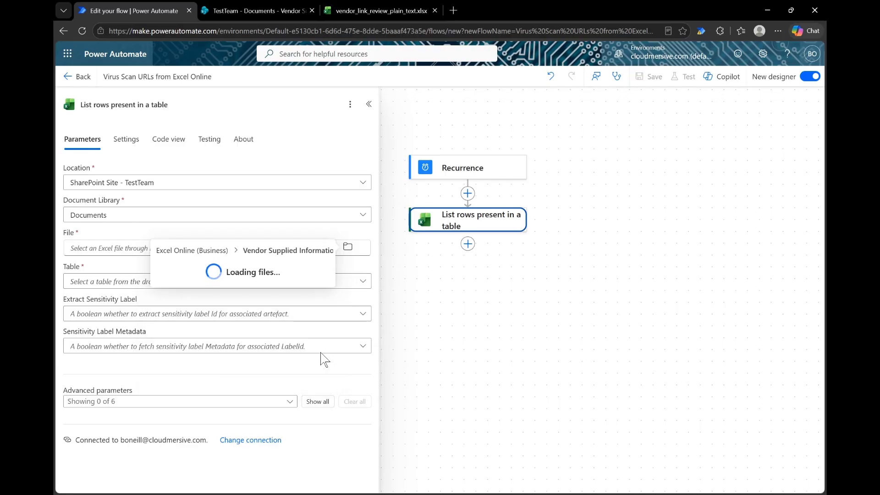
pyautogui.click(250, 267)
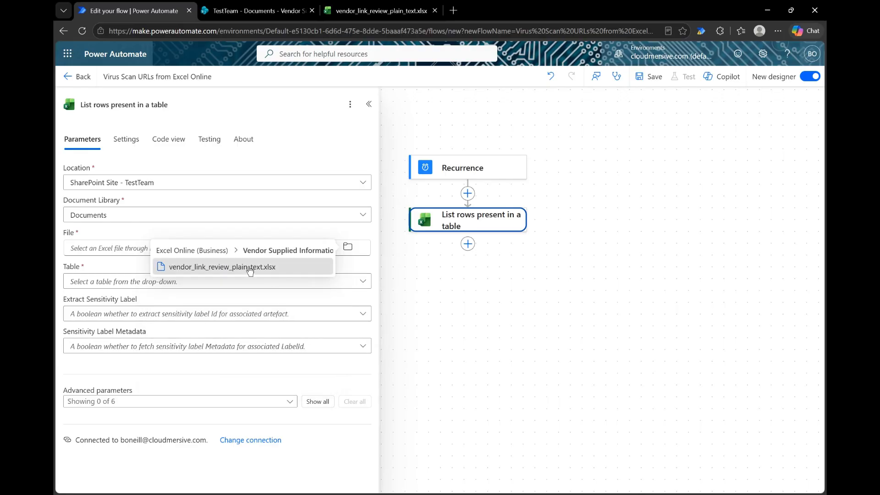
pyautogui.click(243, 284)
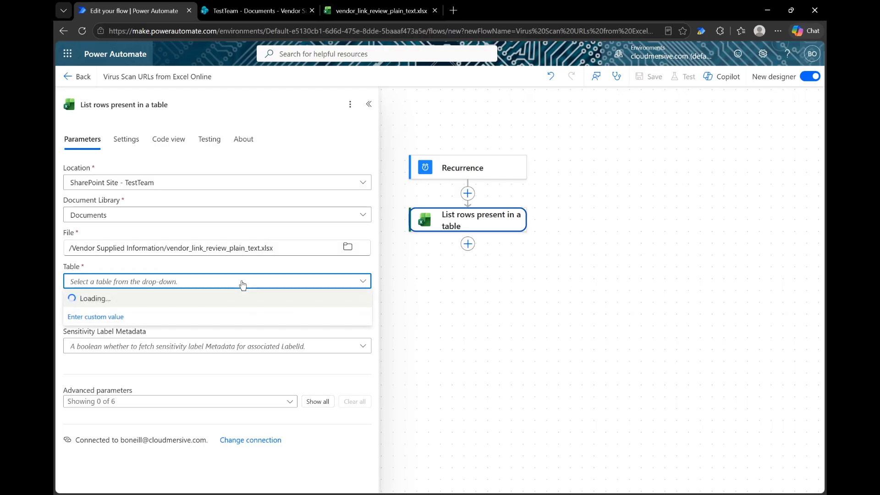
pyautogui.click(196, 299)
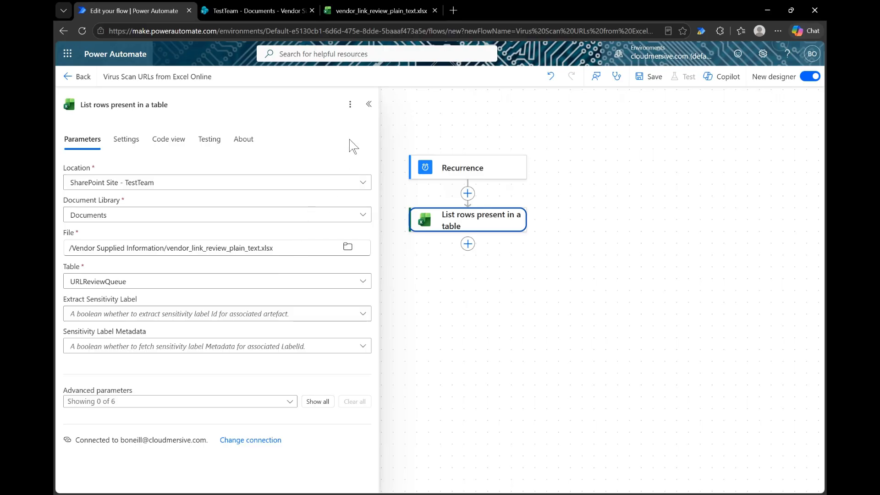
pyautogui.click(368, 104)
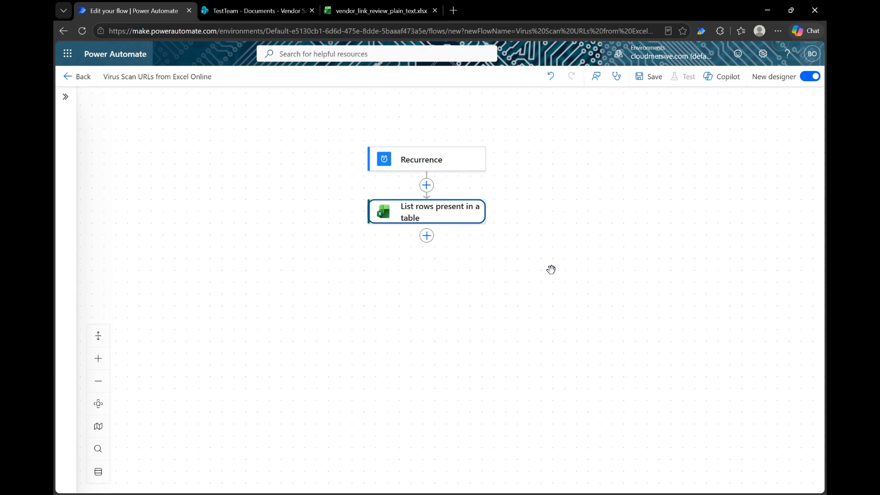
# Add a Filter array action after the row listing, taking the listing's body/value as the array to filter
pyautogui.click(426, 237)
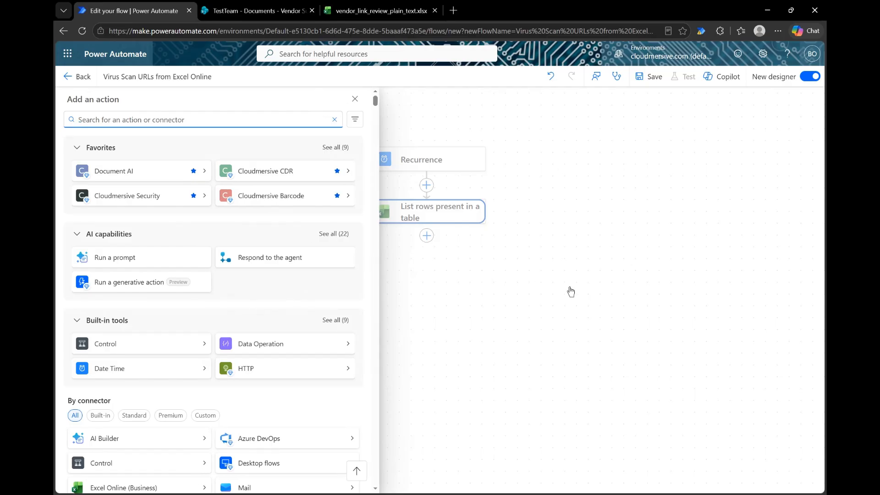
pyautogui.write('Filter array')
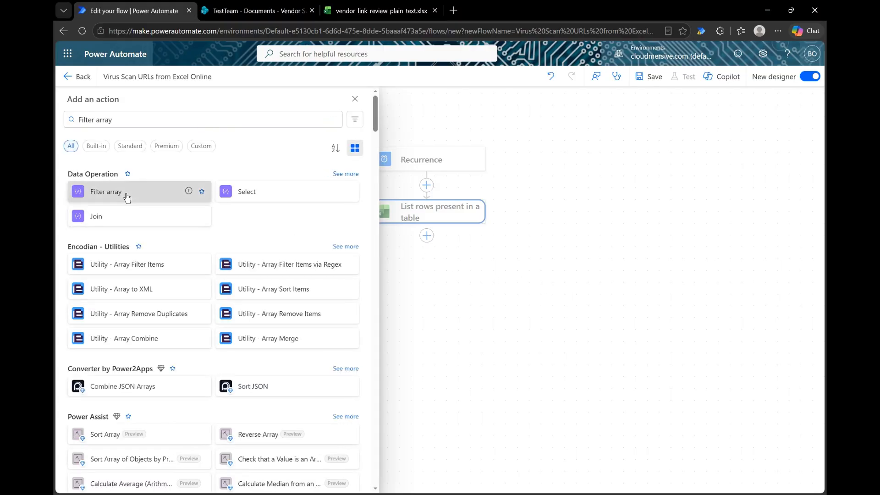
pyautogui.click(124, 192)
pyautogui.click(141, 181)
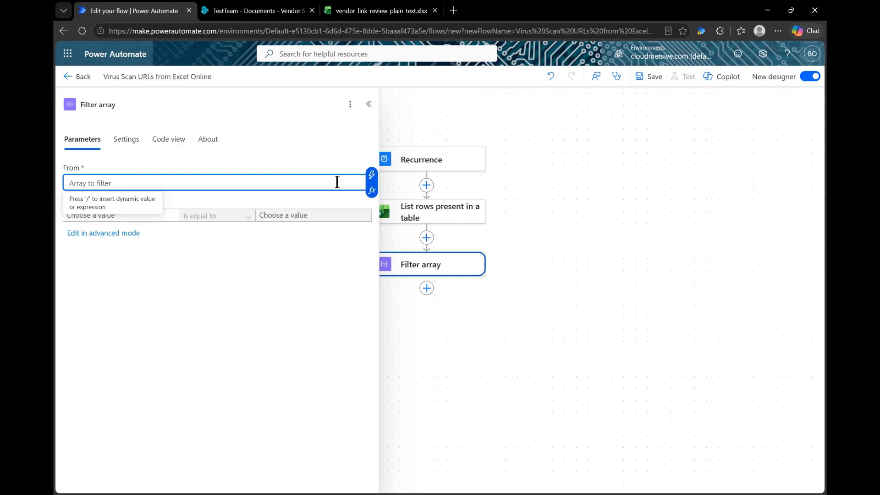
pyautogui.click(371, 174)
pyautogui.click(410, 208)
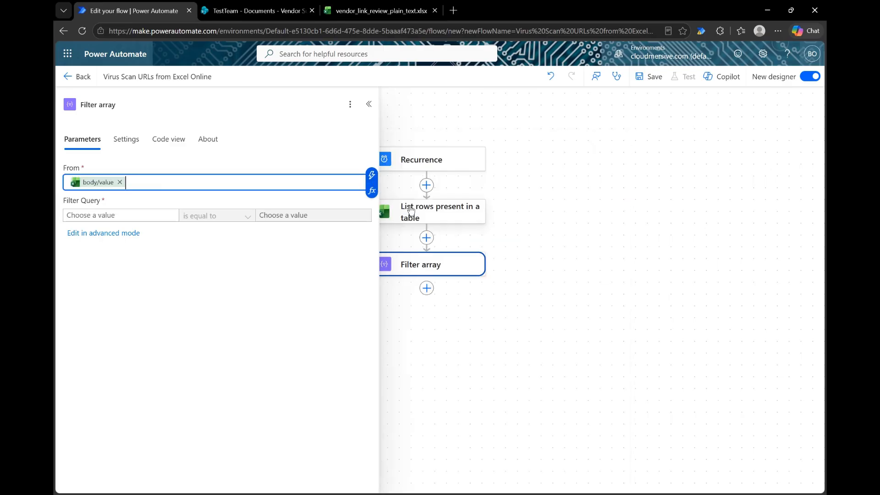
pyautogui.click(272, 258)
# Set the filter query to keep rows whose Review Status is equal to Pending
pyautogui.click(129, 216)
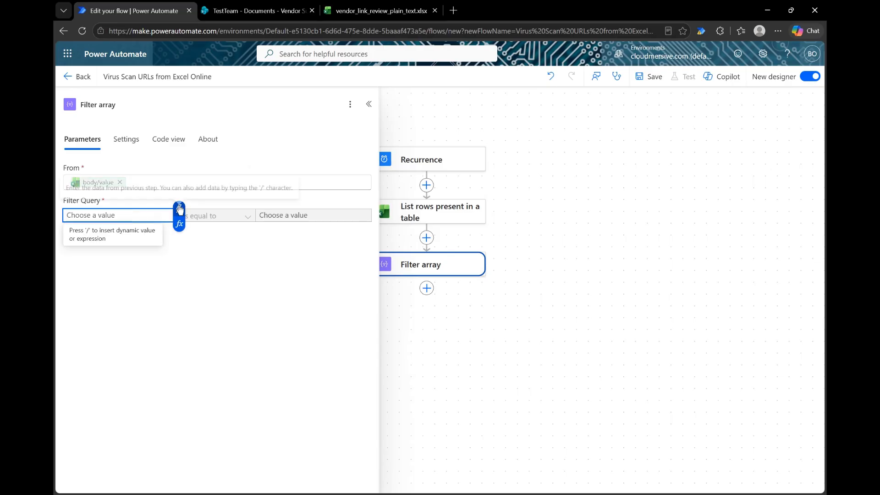
pyautogui.click(179, 208)
pyautogui.click(404, 183)
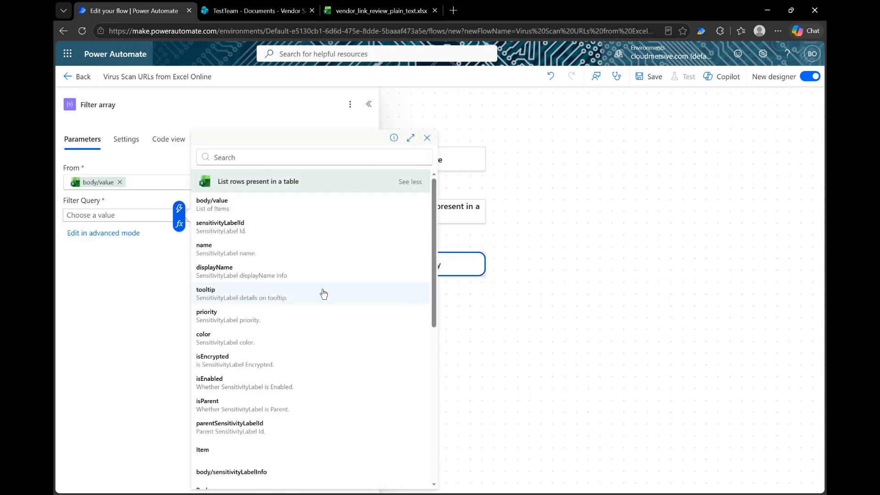
pyautogui.scroll(-5, 324, 294)
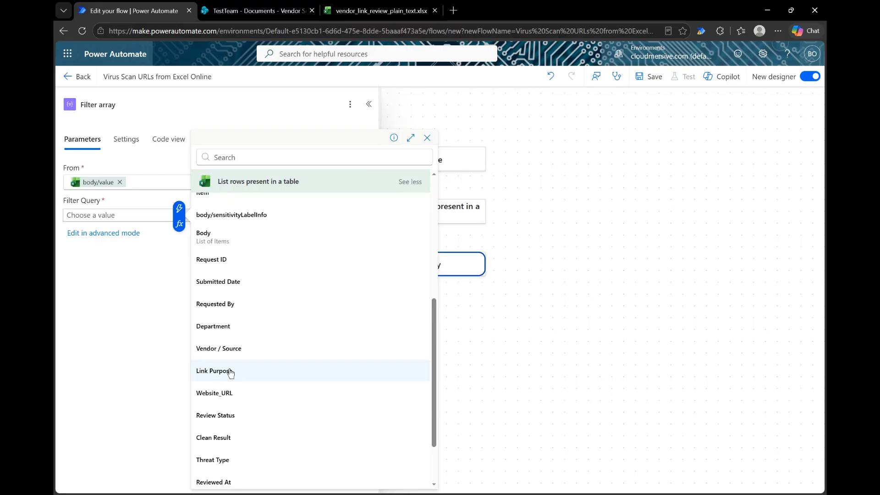
pyautogui.click(216, 415)
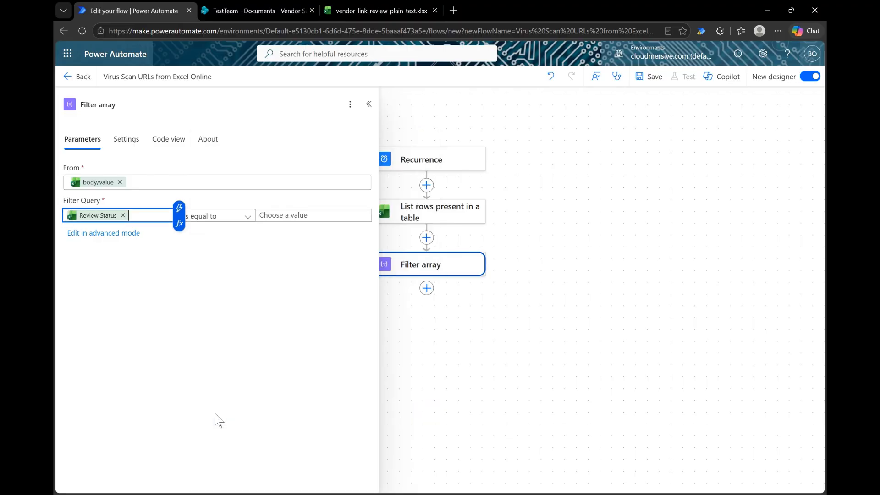
pyautogui.click(311, 215)
pyautogui.write('Pending')
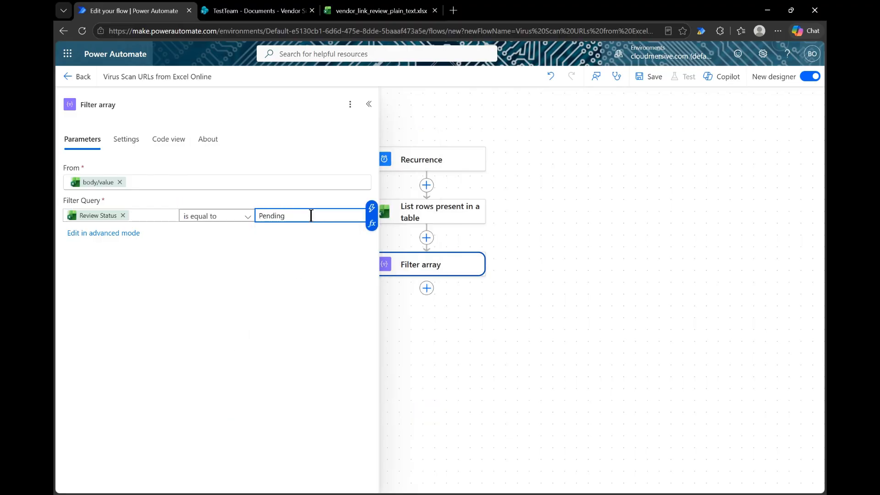
pyautogui.click(316, 243)
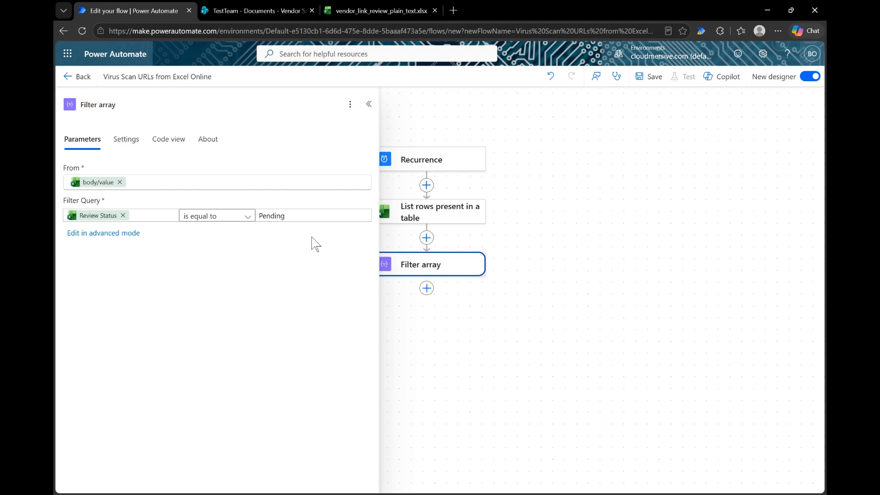
# Add an Apply to each loop after Filter array, iterating over the Filter array's Body output
pyautogui.click(369, 104)
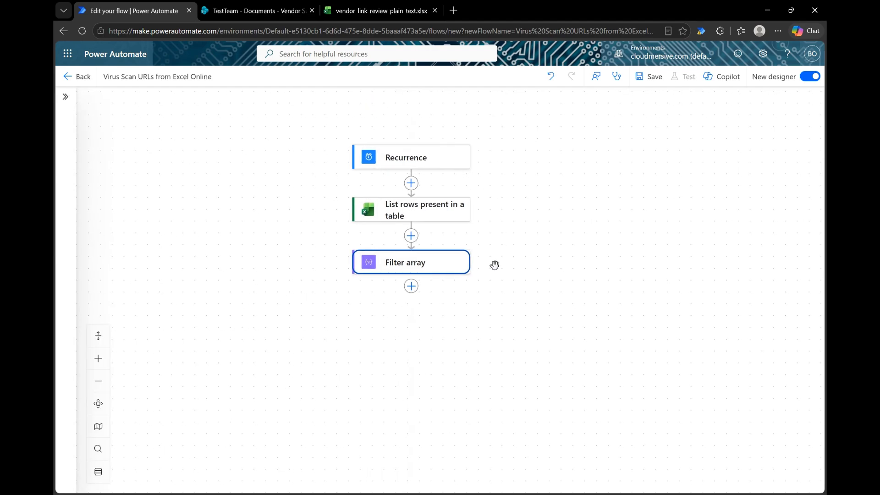
pyautogui.click(411, 286)
pyautogui.write('AP')
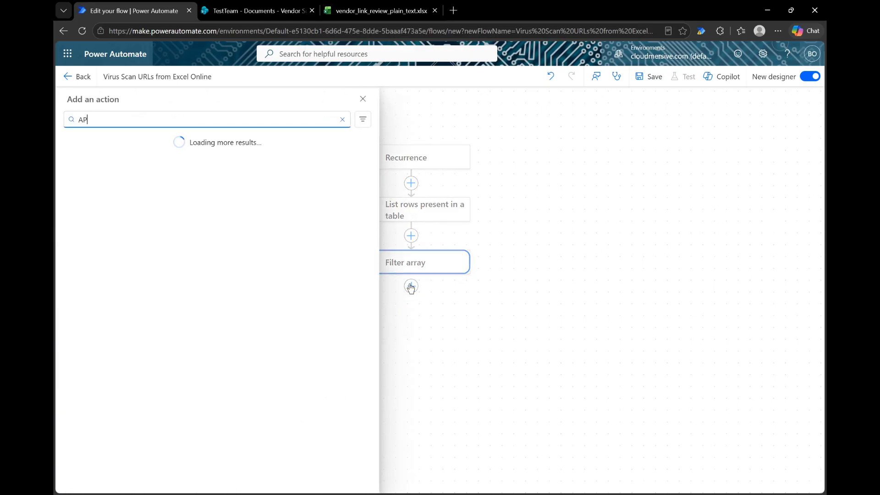
pyautogui.write('ply to each')
pyautogui.click(147, 194)
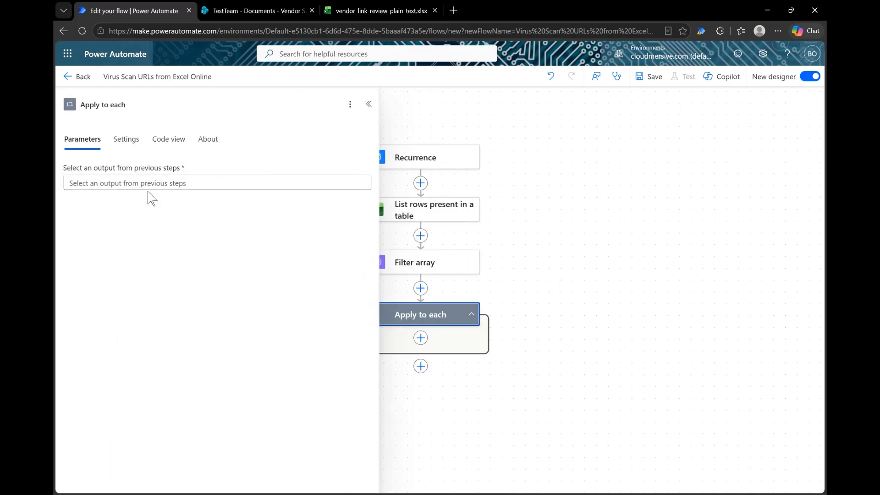
pyautogui.click(164, 185)
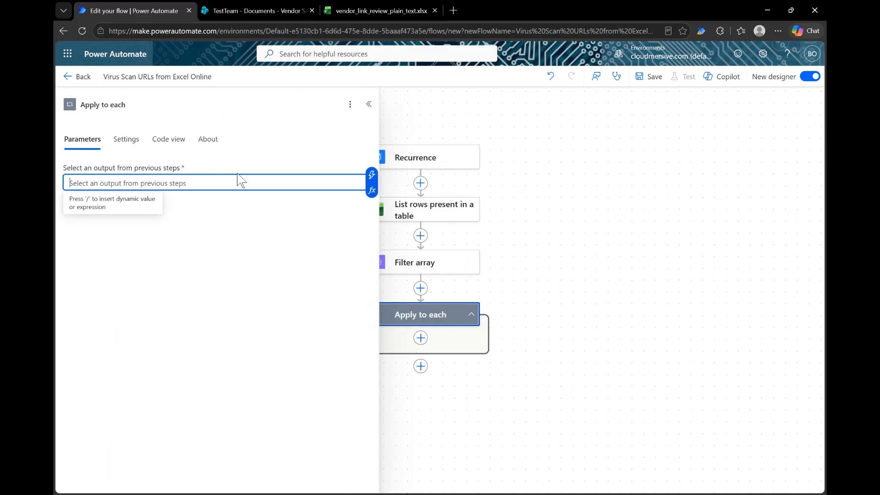
pyautogui.click(372, 175)
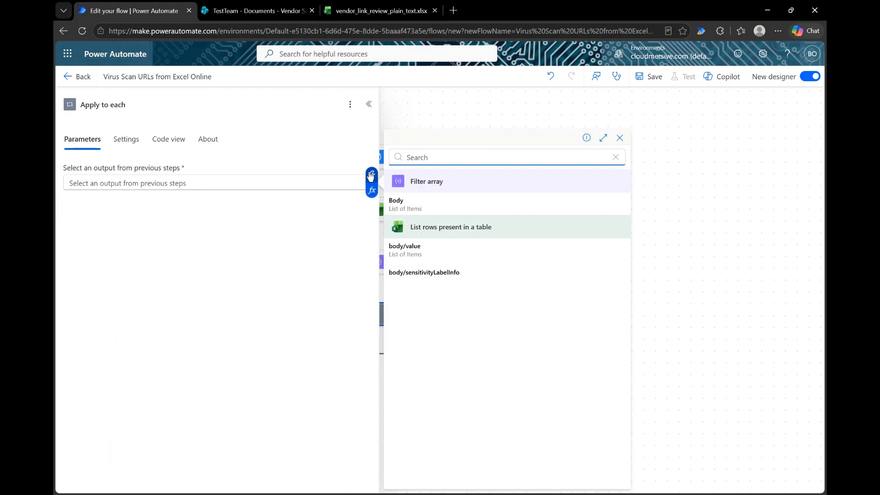
pyautogui.click(413, 203)
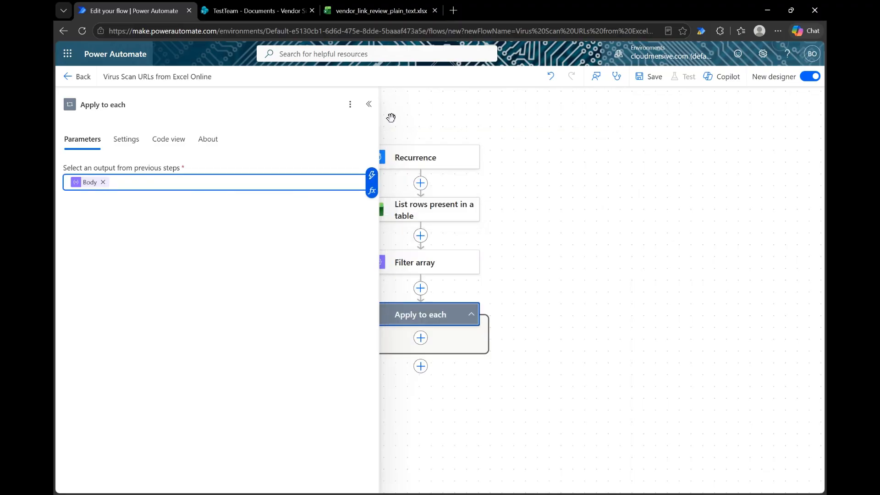
pyautogui.click(369, 105)
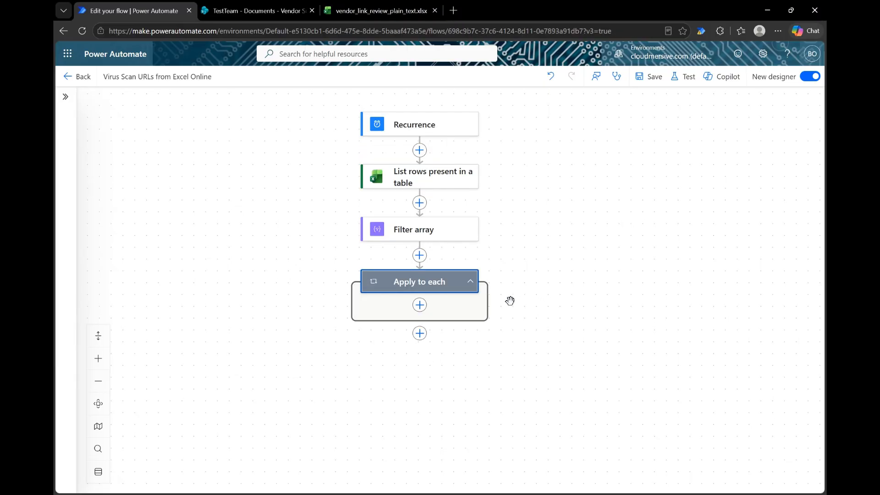
# Add Cloudmersive Virus Scan's "Scan a website for malicious content and threats" action inside the loop, using the Free API Key connection
pyautogui.click(419, 305)
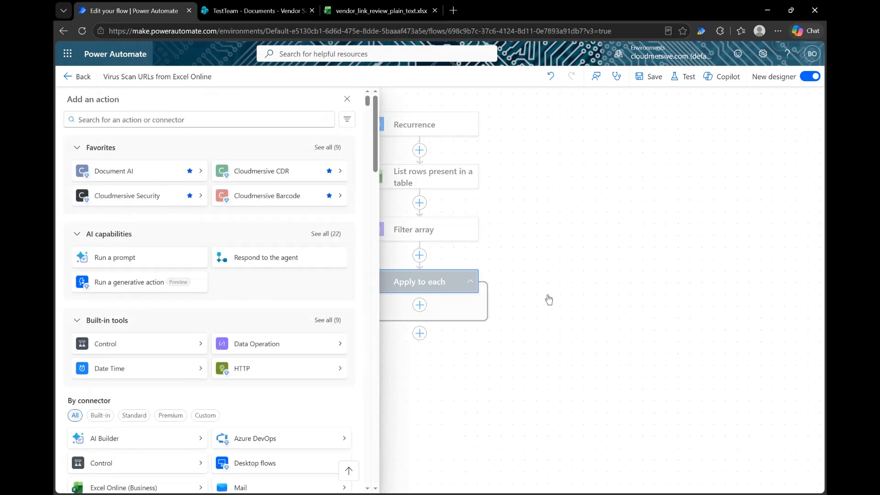
pyautogui.write('Cloudmersive virus scan')
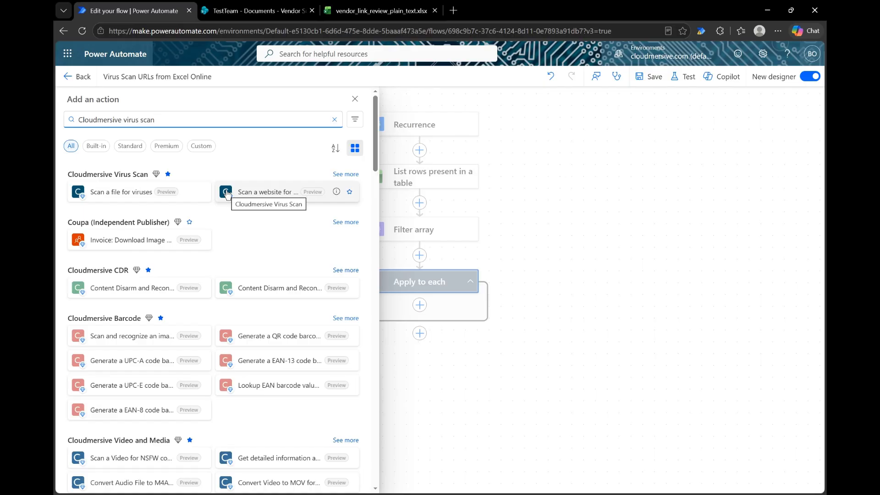
pyautogui.click(257, 195)
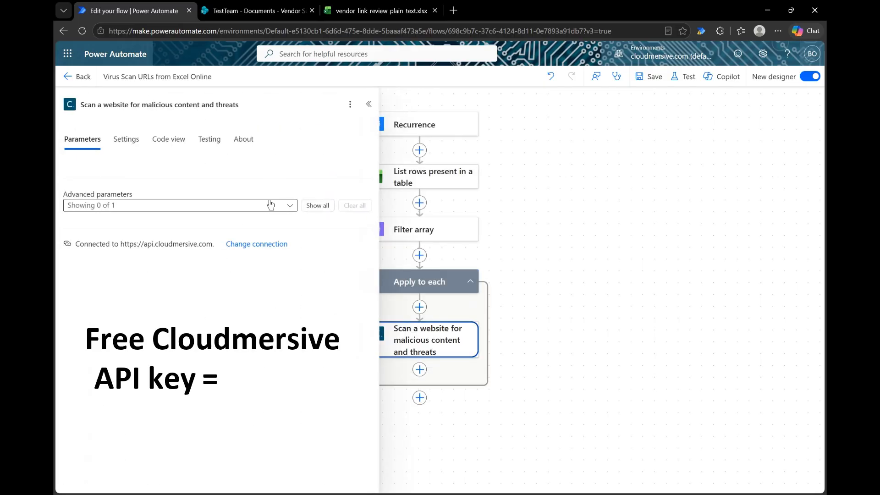
pyautogui.click(273, 243)
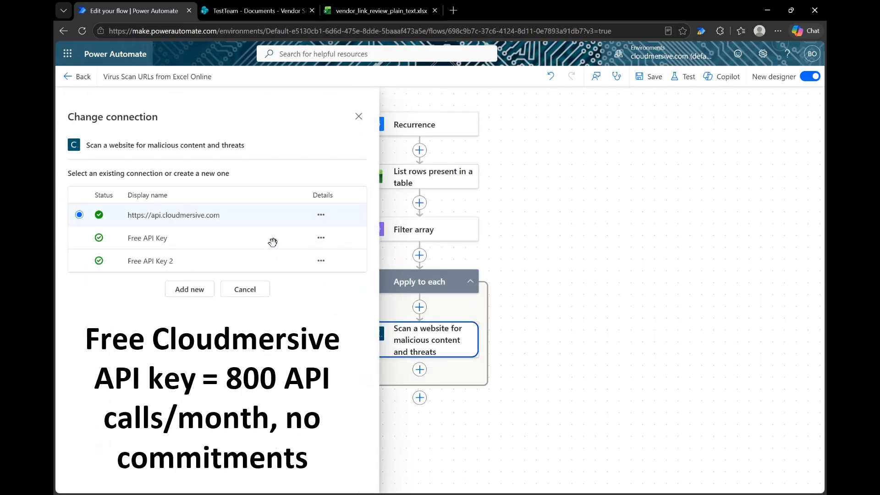
pyautogui.click(217, 239)
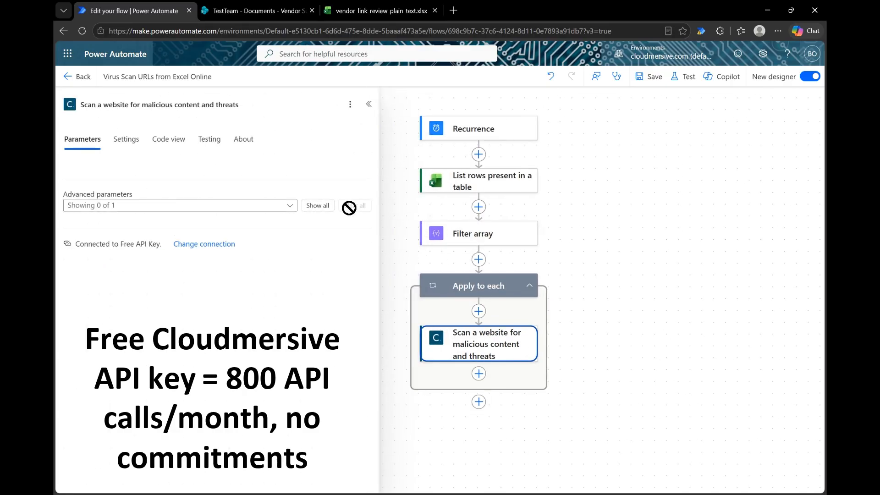
# Set the website scan's Input/Url parameter to the expression item()?['Website_URL']
pyautogui.click(317, 205)
pyautogui.click(244, 243)
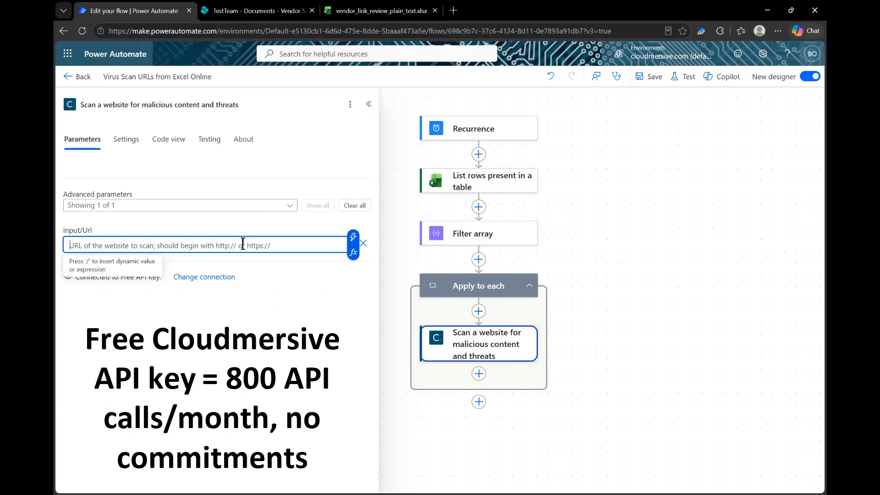
pyautogui.click(354, 253)
pyautogui.write('item()')
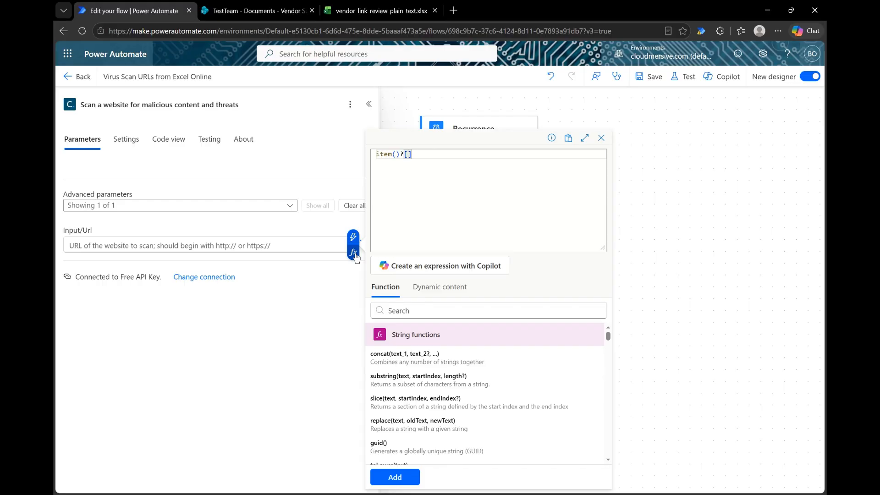
pyautogui.write("?['Website_URL")
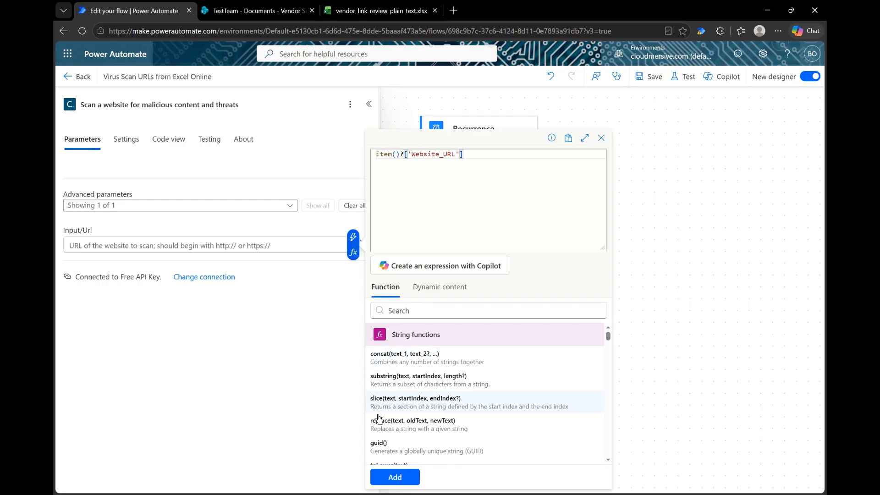
pyautogui.click(394, 476)
pyautogui.click(348, 384)
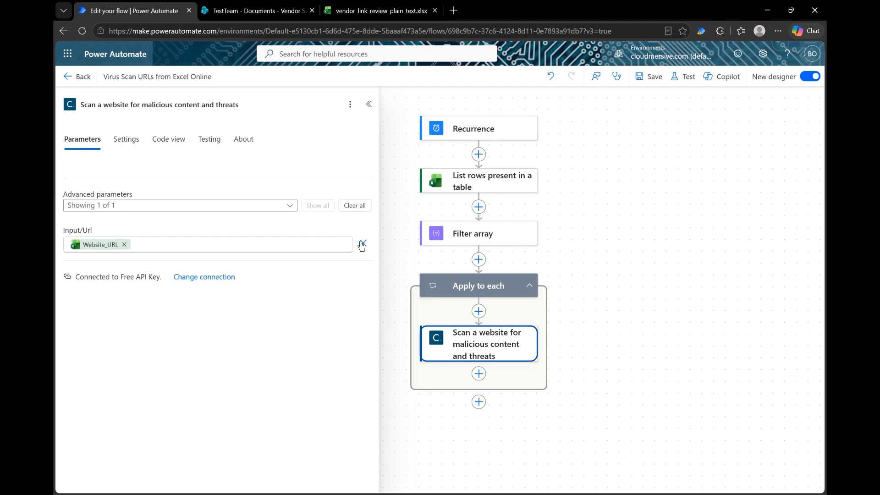
pyautogui.click(368, 104)
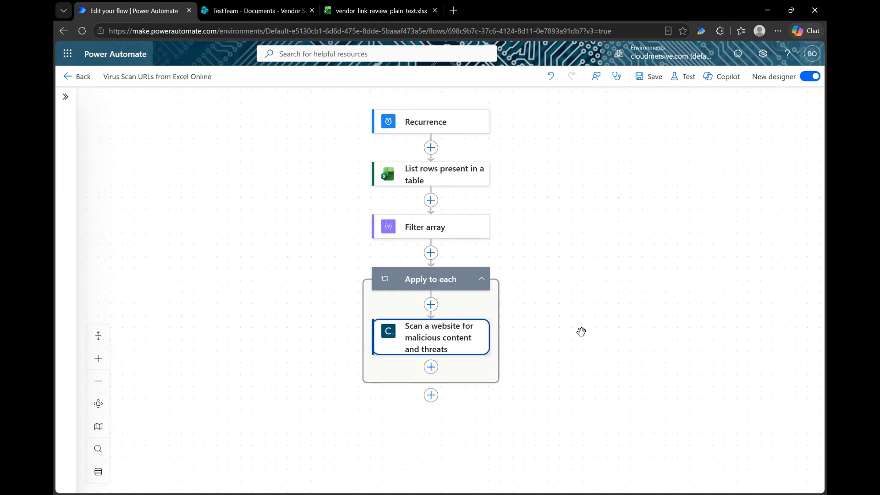
# Add an Excel Online (Business) Update a row action after the website scan inside the Apply to each loop
pyautogui.click(429, 367)
pyautogui.write('Excel onlin')
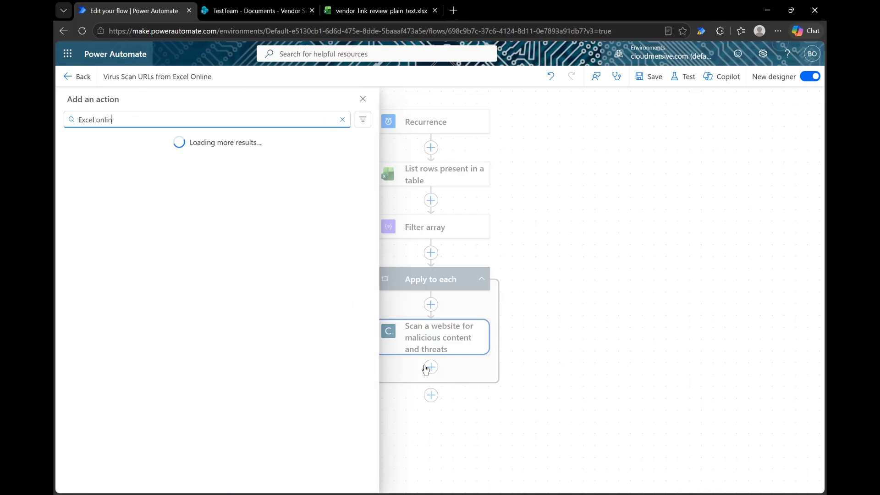
pyautogui.write('e')
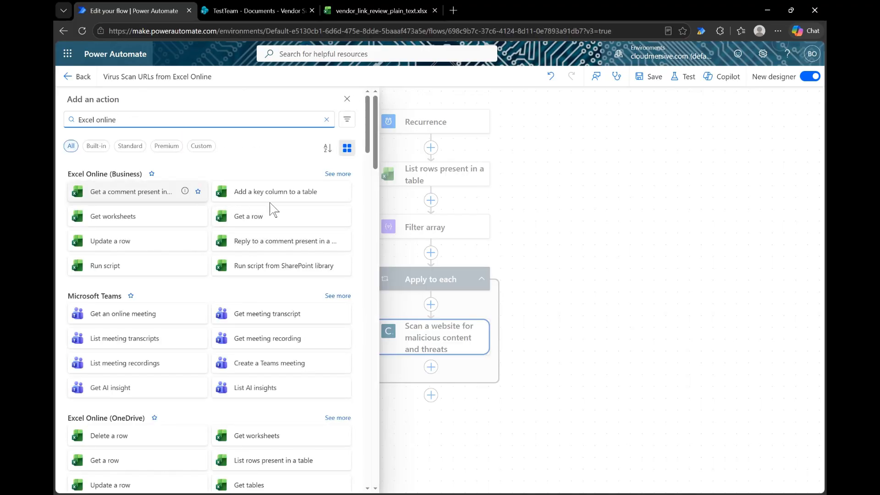
pyautogui.click(345, 174)
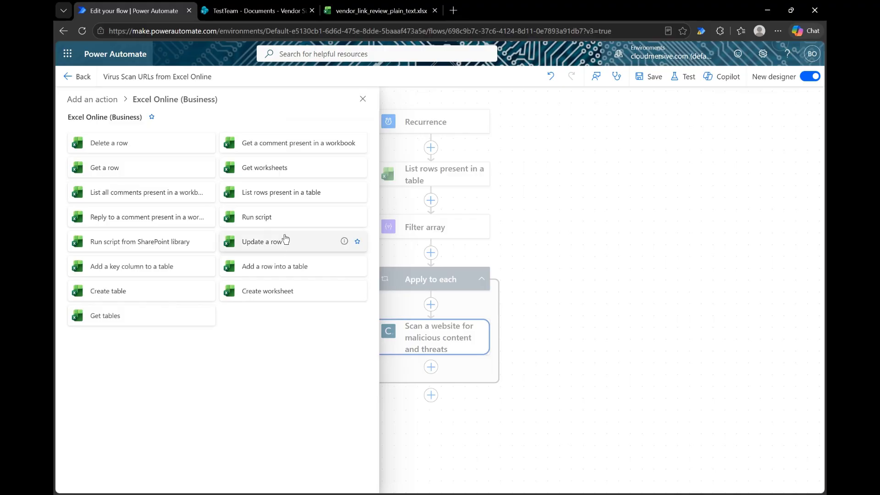
pyautogui.click(283, 240)
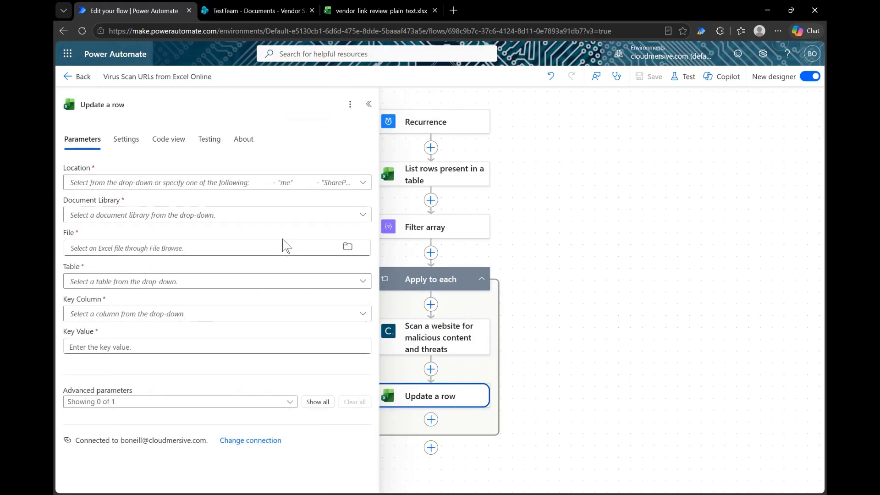
# Set the row update's location to SharePoint Site - TestTeam and its document library to Documents
pyautogui.click(209, 183)
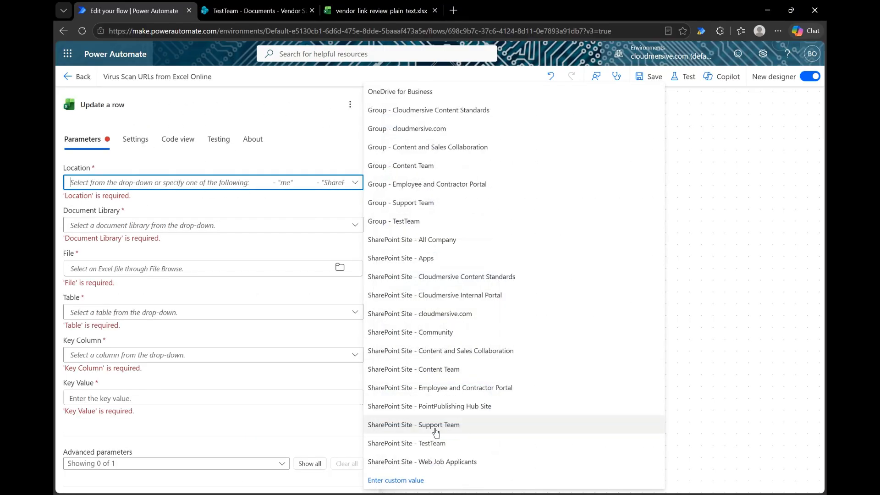
pyautogui.click(436, 443)
pyautogui.click(217, 216)
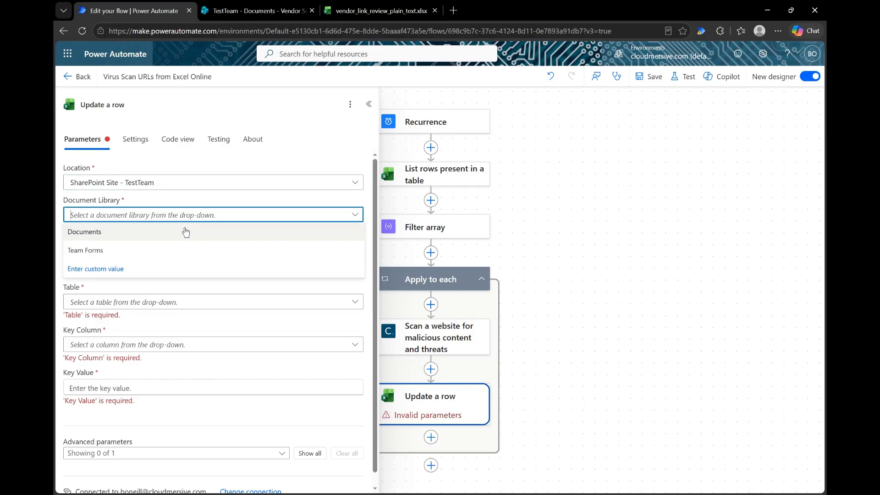
pyautogui.click(179, 233)
# Choose vendor_link_review_plain_text.xlsx from Vendor Supplied Information as the row update's file and URLReviewQueue as its table
pyautogui.click(323, 252)
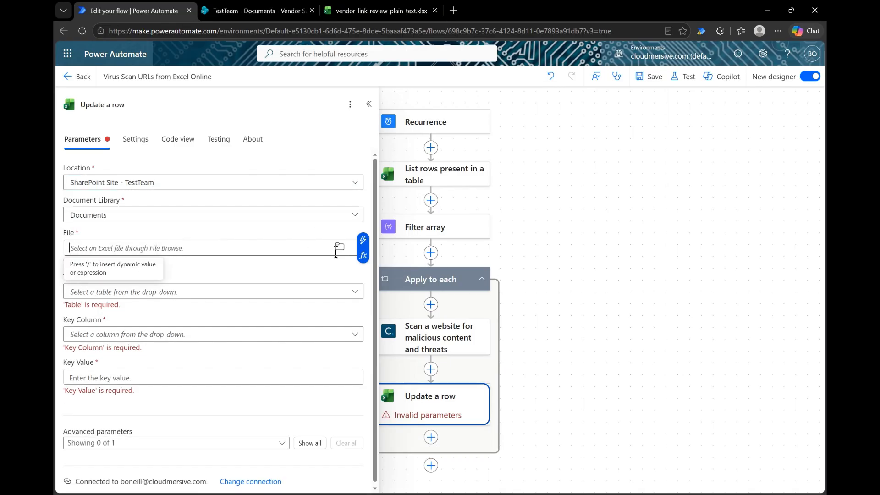
pyautogui.click(340, 247)
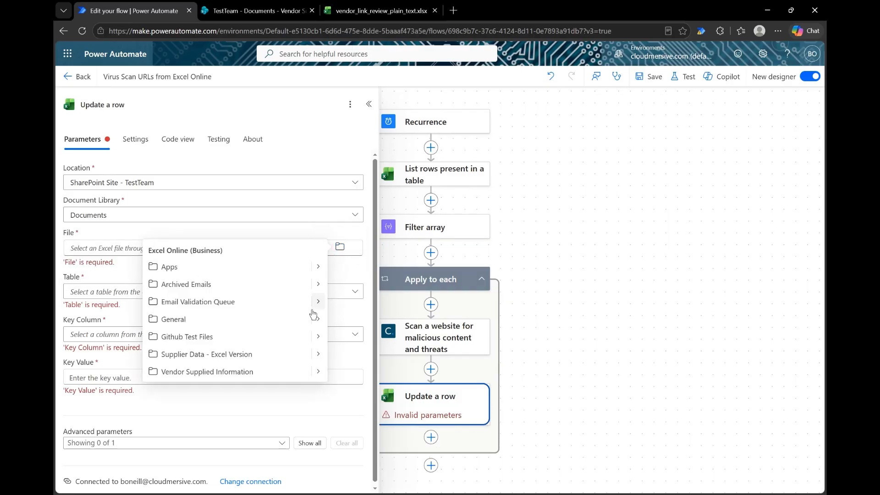
pyautogui.click(318, 371)
pyautogui.click(214, 268)
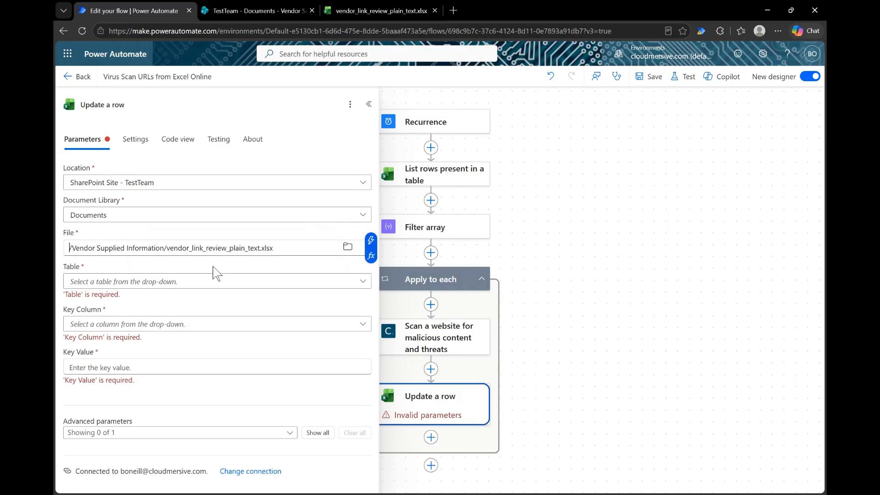
pyautogui.click(200, 285)
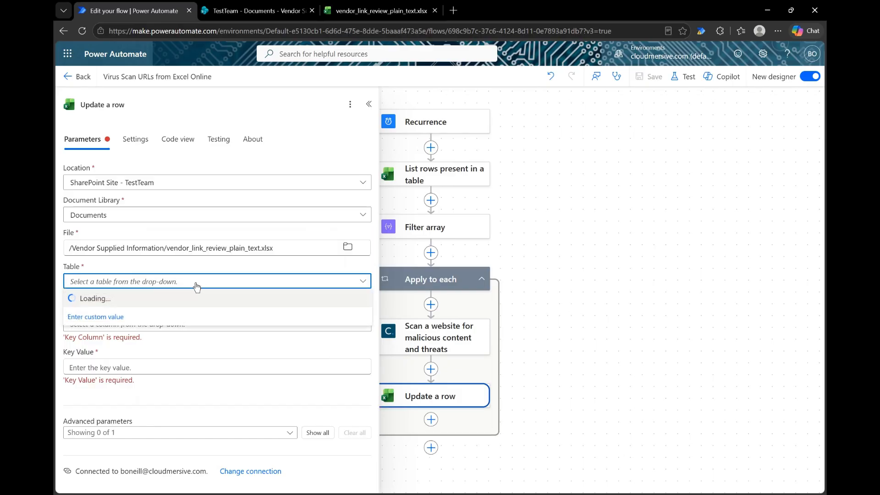
pyautogui.click(134, 298)
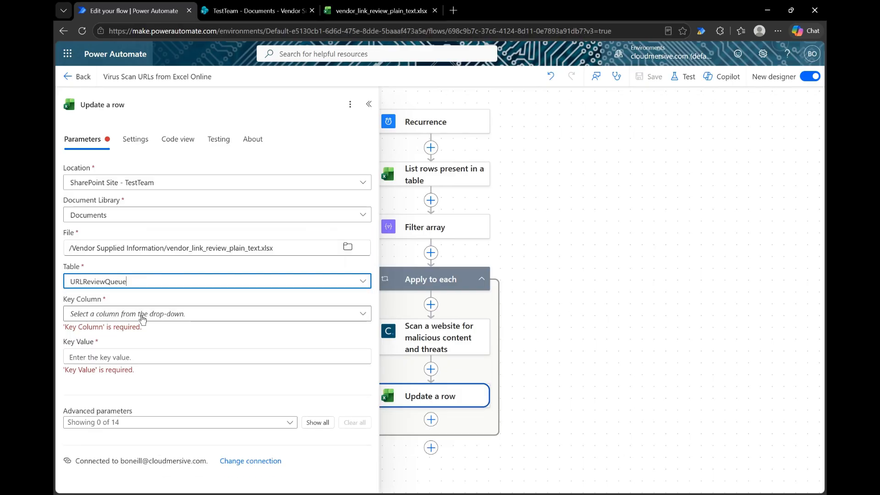
# Set the row update's key column to Request ID and its key value to the expression item()?['Request ID']
pyautogui.click(145, 314)
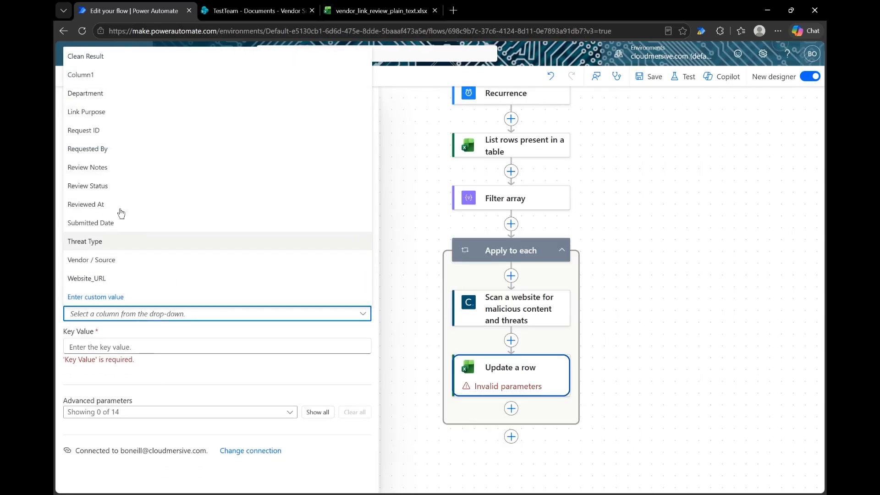
pyautogui.click(93, 132)
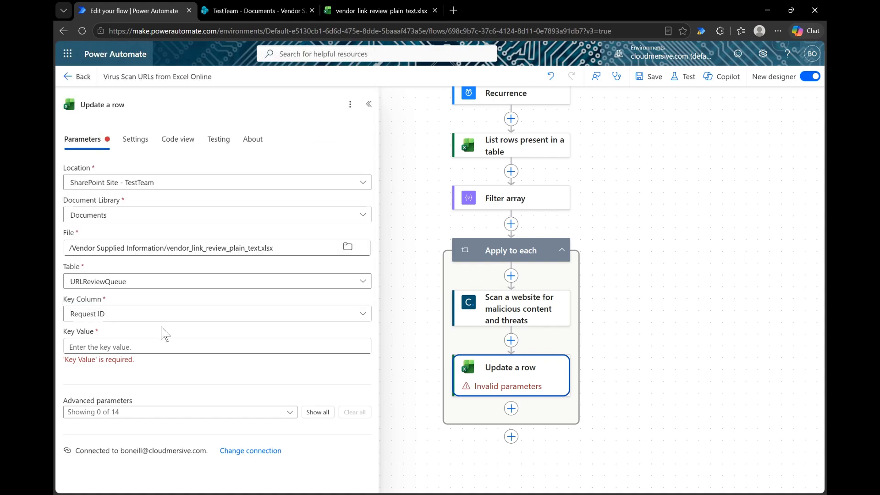
pyautogui.click(156, 347)
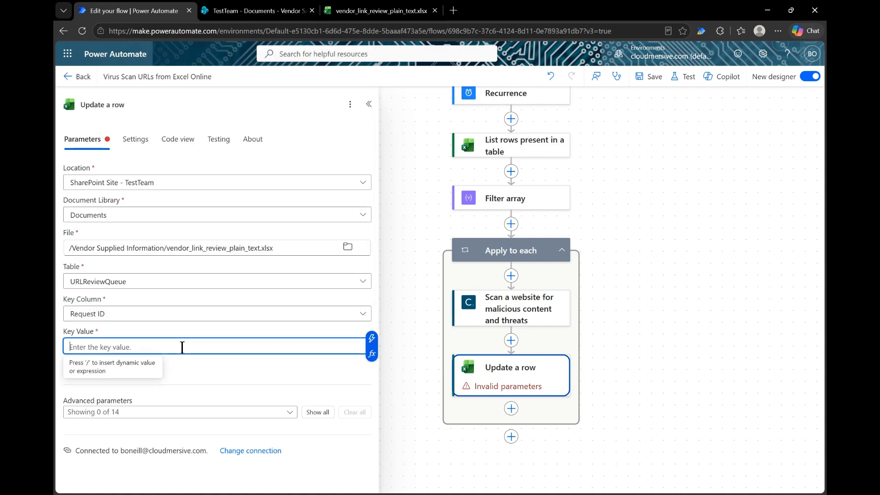
pyautogui.click(372, 353)
pyautogui.write('item()')
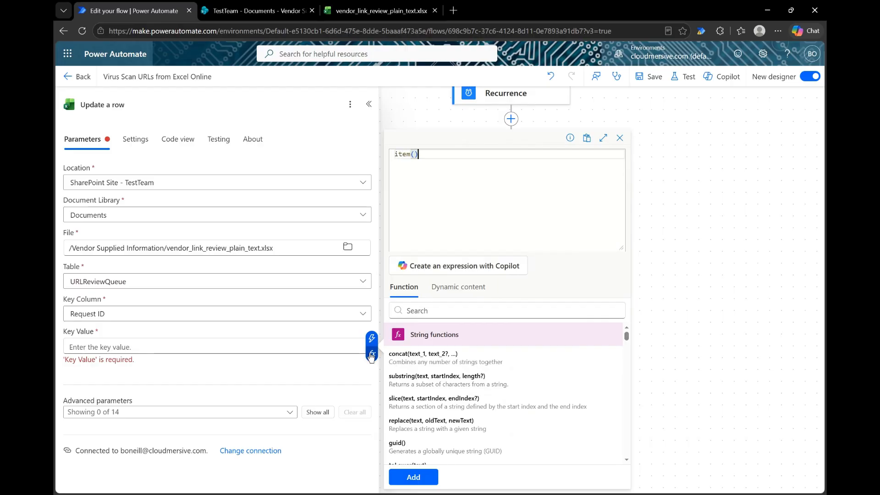
pyautogui.write("?['Request I")
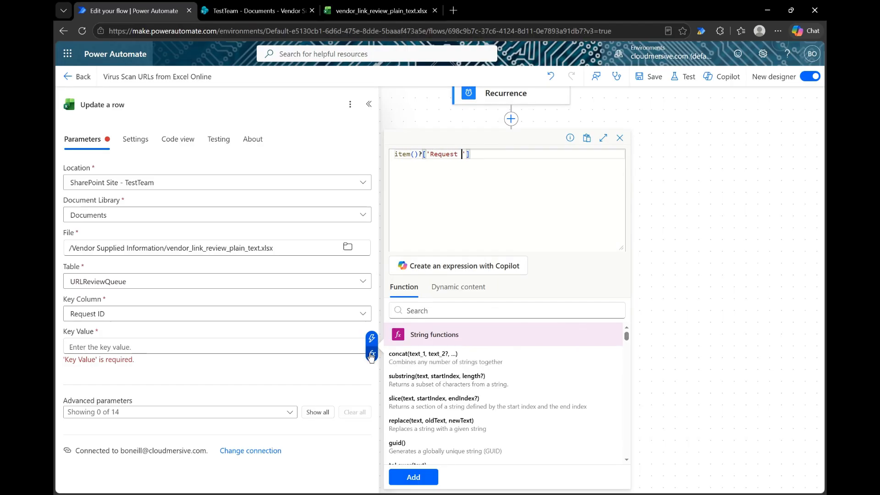
pyautogui.write('D')
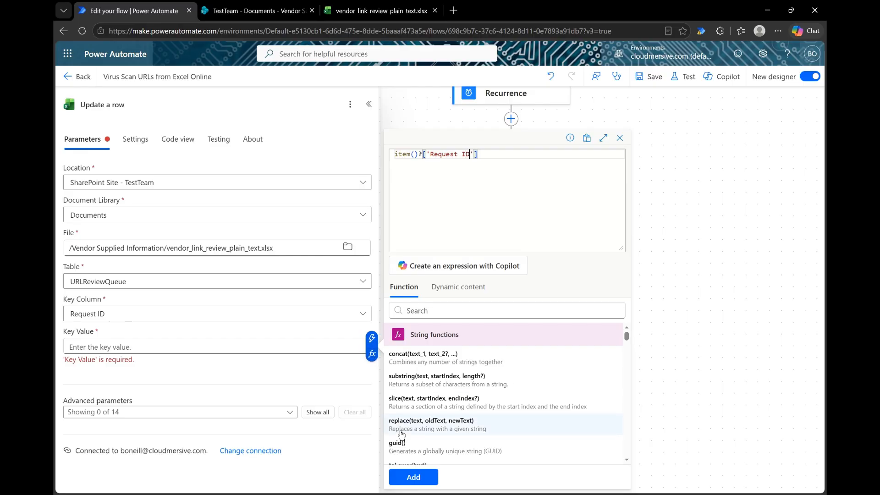
pyautogui.click(414, 477)
pyautogui.click(318, 380)
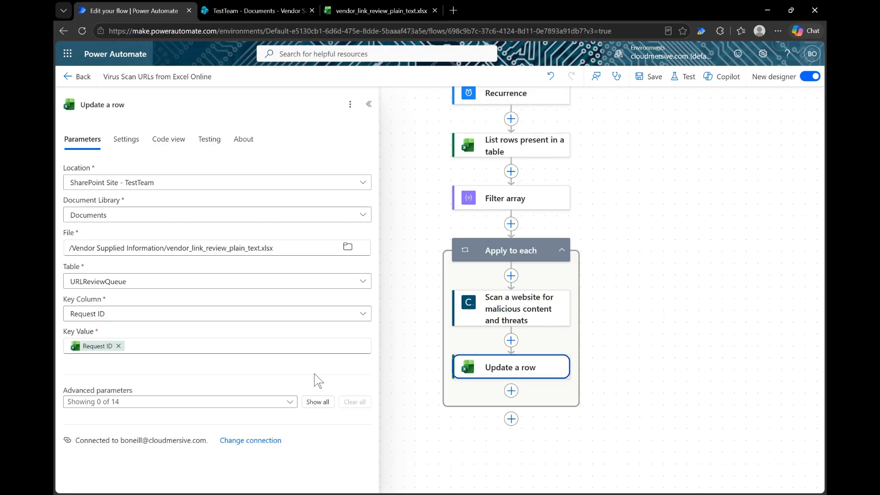
# Show all advanced parameters of the row update and set Review Status to Reviewed
pyautogui.click(316, 402)
pyautogui.scroll(-6, 237, 367)
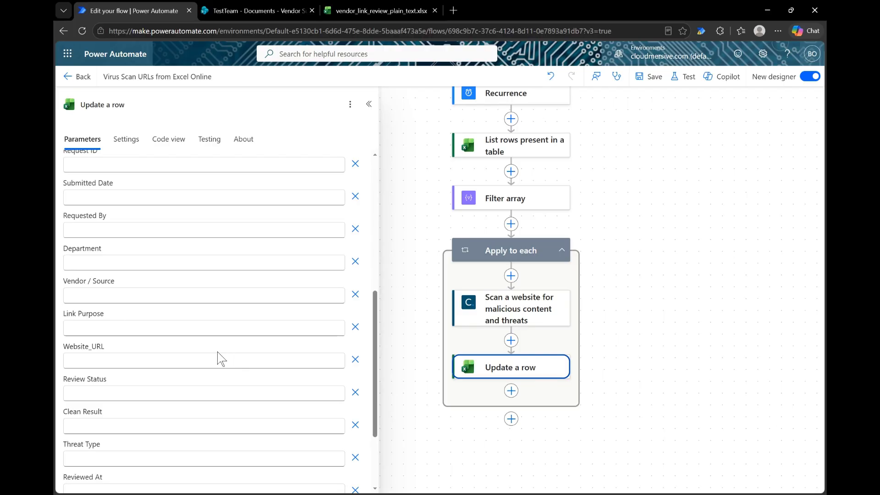
pyautogui.click(163, 392)
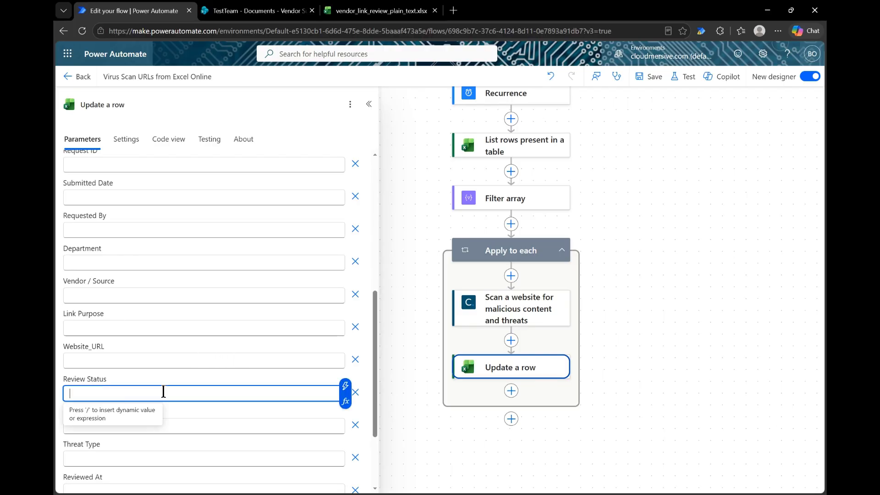
pyautogui.write('Reviewed')
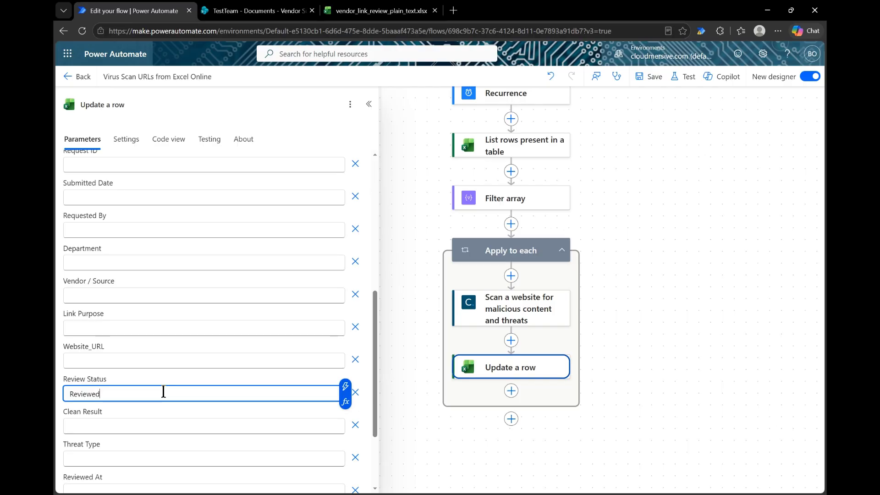
# Map the row update's Clean Result to the body/CleanResult output of the website scan
pyautogui.click(188, 429)
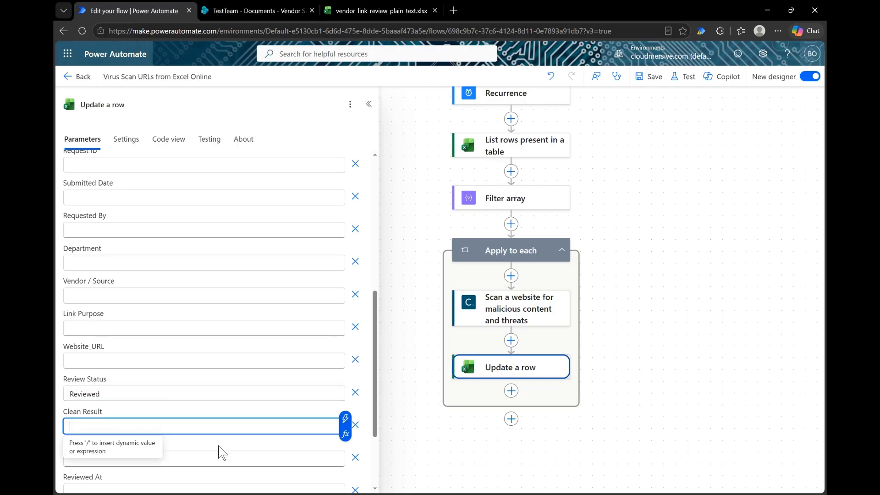
pyautogui.click(219, 445)
pyautogui.click(202, 426)
pyautogui.click(215, 459)
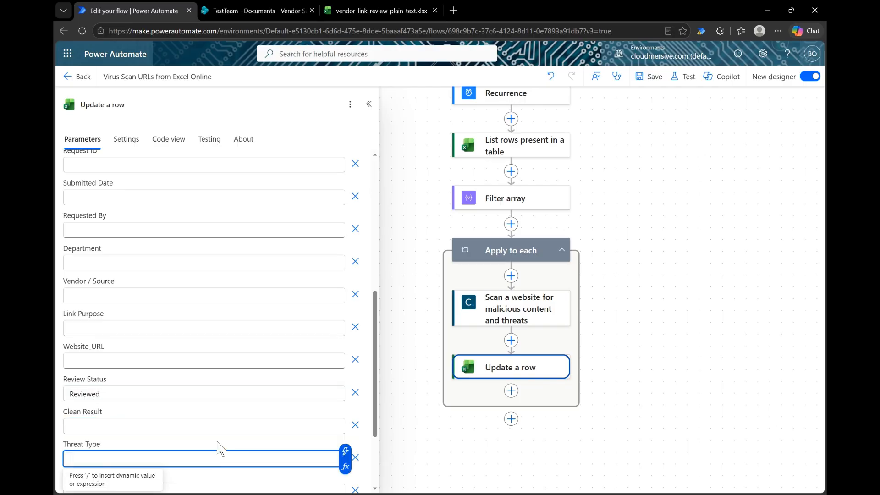
pyautogui.click(212, 426)
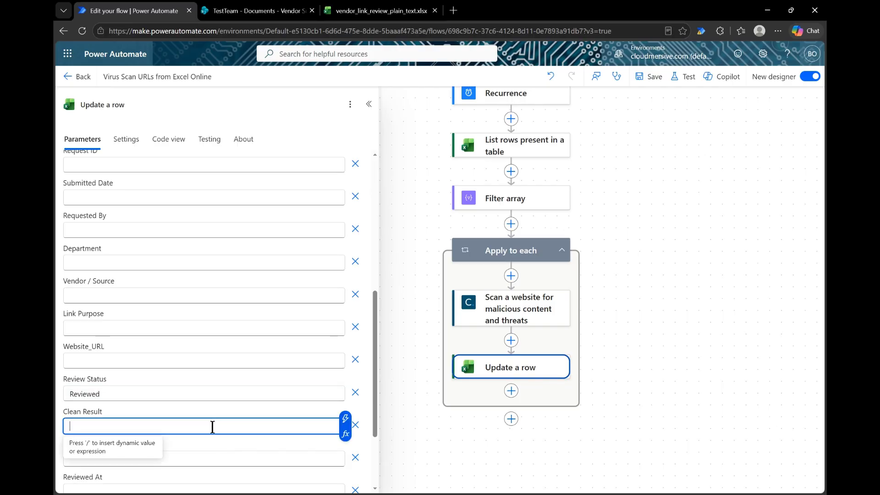
pyautogui.click(346, 418)
pyautogui.click(403, 204)
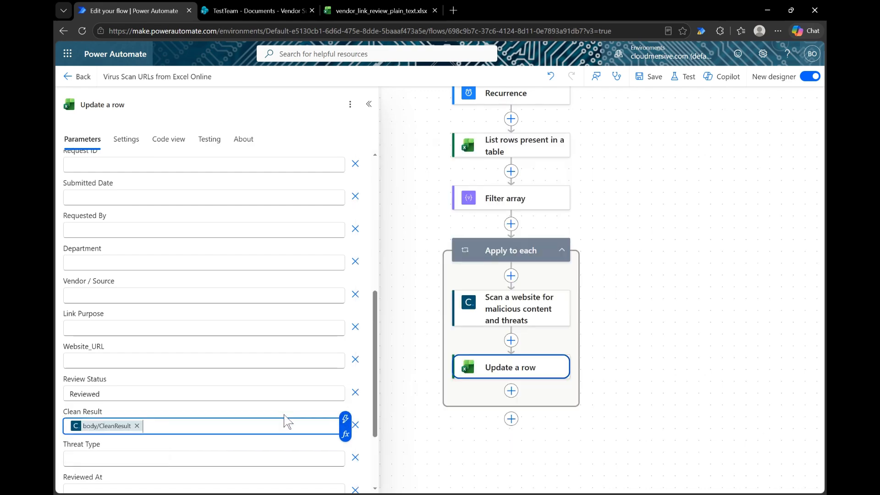
# Map the row update's Threat Type to the website scan's body/WebsiteThreatType output
pyautogui.click(270, 457)
pyautogui.click(345, 452)
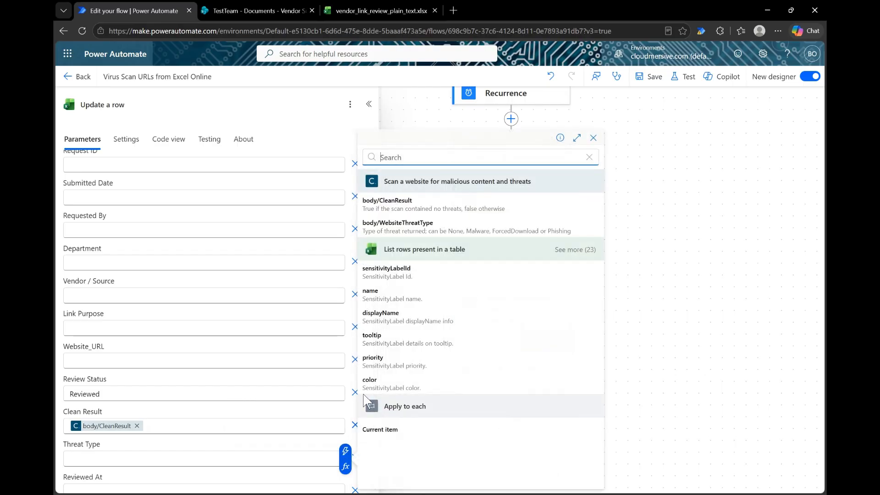
pyautogui.click(406, 226)
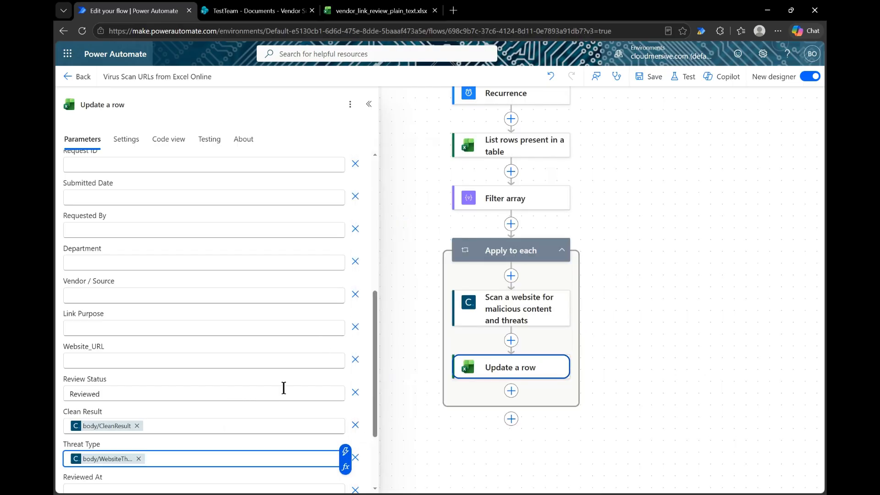
# Set the row update's Reviewed At value to the expression utcNow()
pyautogui.scroll(-3, 273, 416)
pyautogui.click(257, 388)
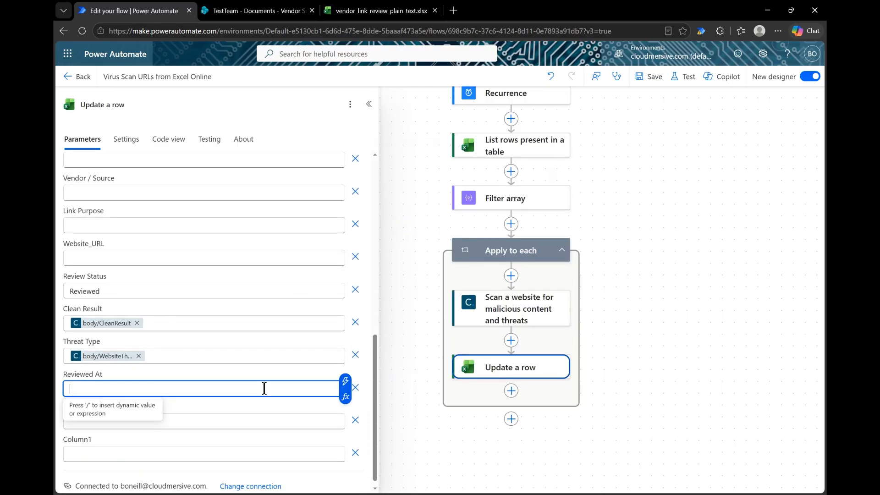
pyautogui.click(344, 396)
pyautogui.write('utcNow()')
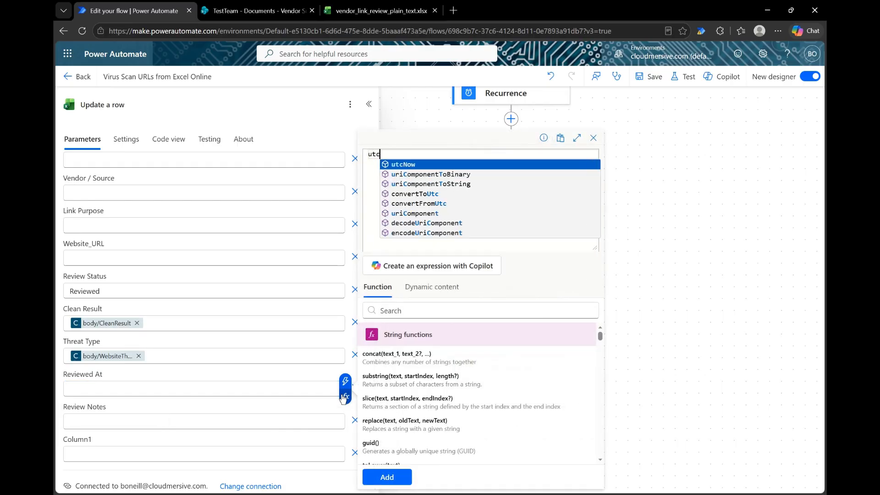
pyautogui.click(386, 477)
pyautogui.click(320, 438)
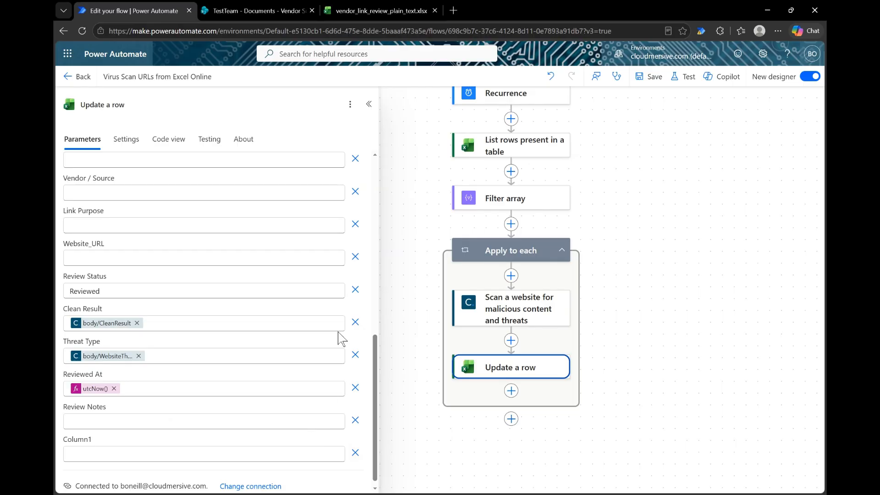
# Collapse the row update's settings, save the flow and test it
pyautogui.click(369, 104)
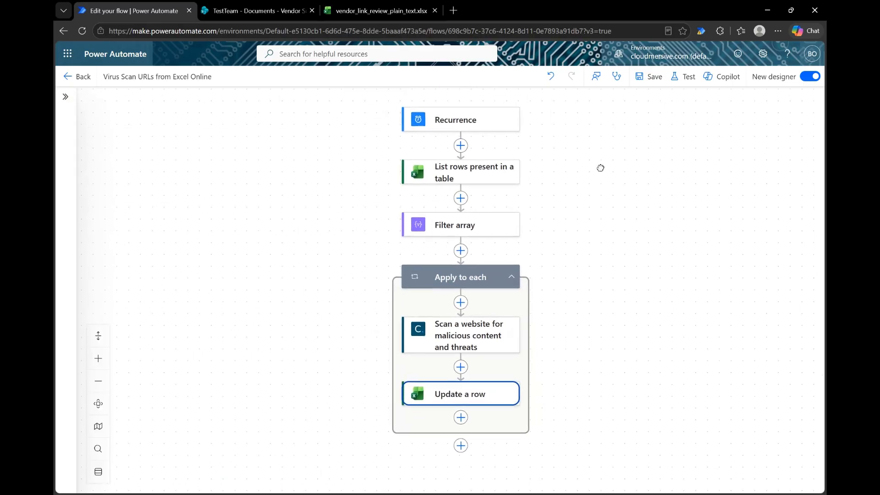
pyautogui.click(654, 84)
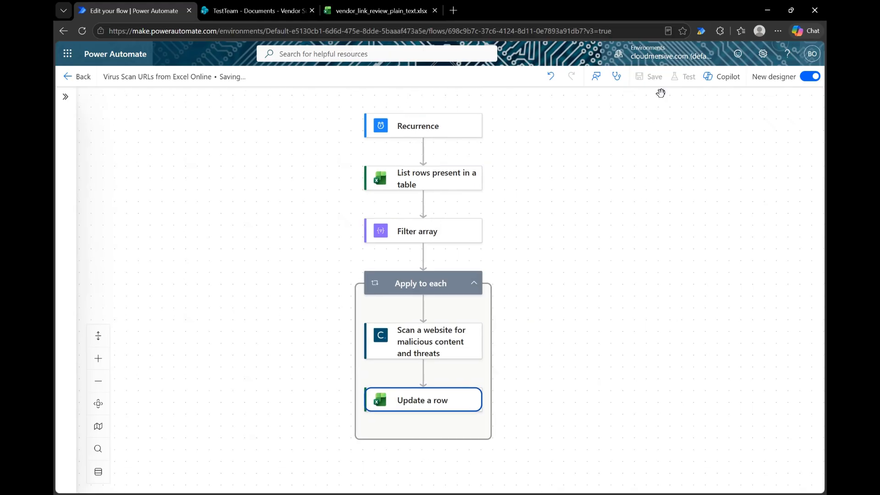
pyautogui.click(683, 78)
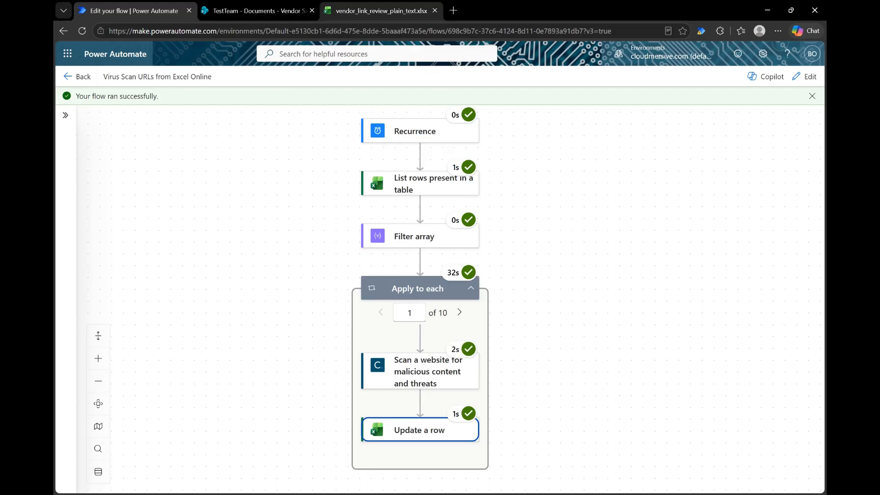
# Switch to the vendor_link_review_plain_text.xlsx workbook and examine the Review Status, Clean Result and Threat Type columns
pyautogui.click(376, 11)
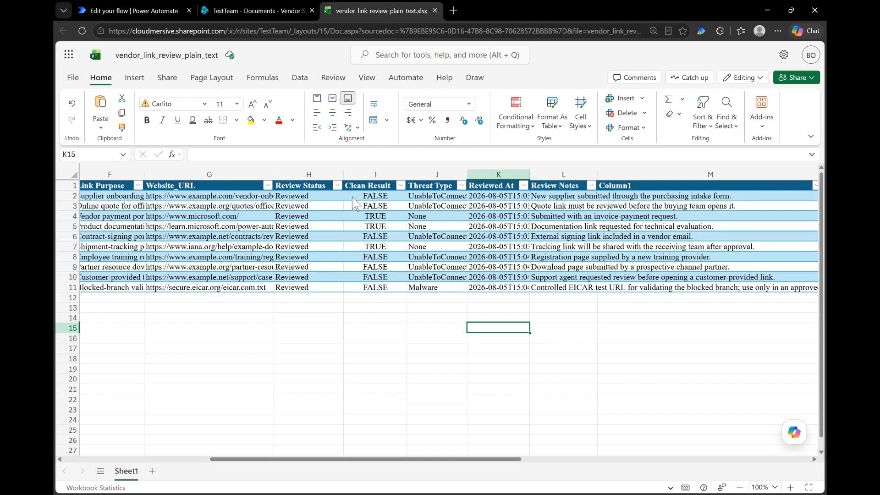
pyautogui.click(292, 185)
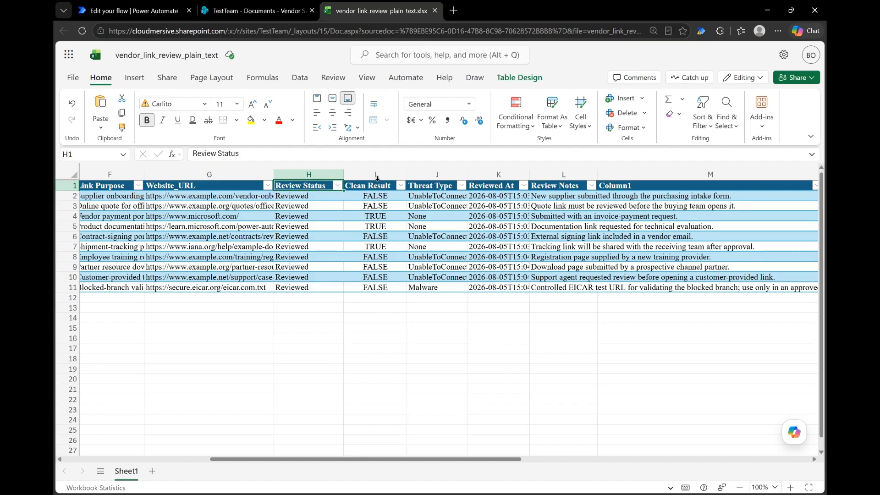
pyautogui.click(376, 174)
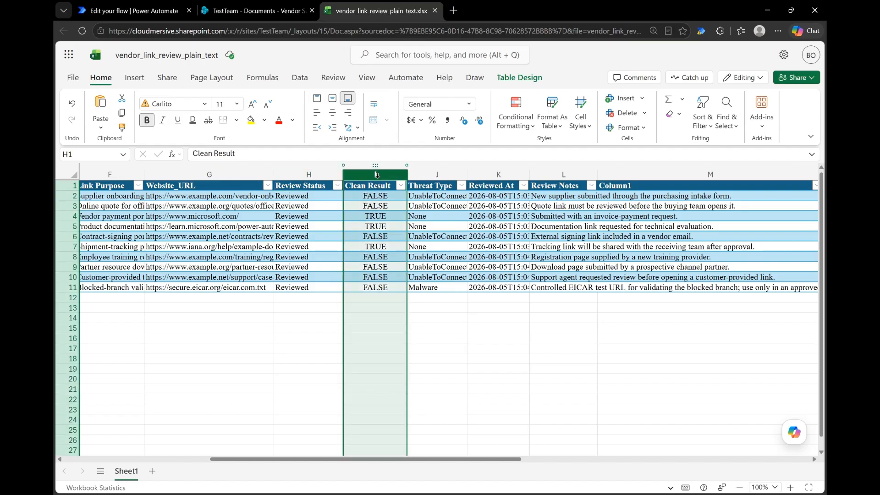
pyautogui.click(431, 175)
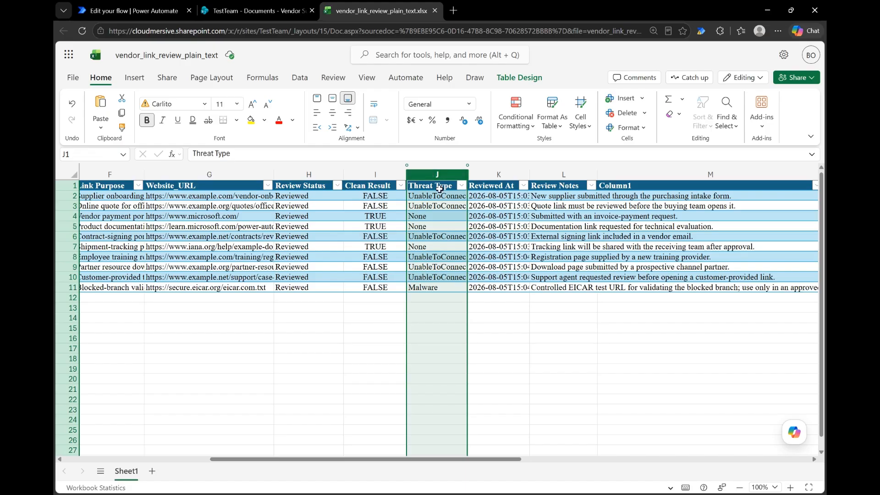
pyautogui.click(443, 204)
pyautogui.click(435, 237)
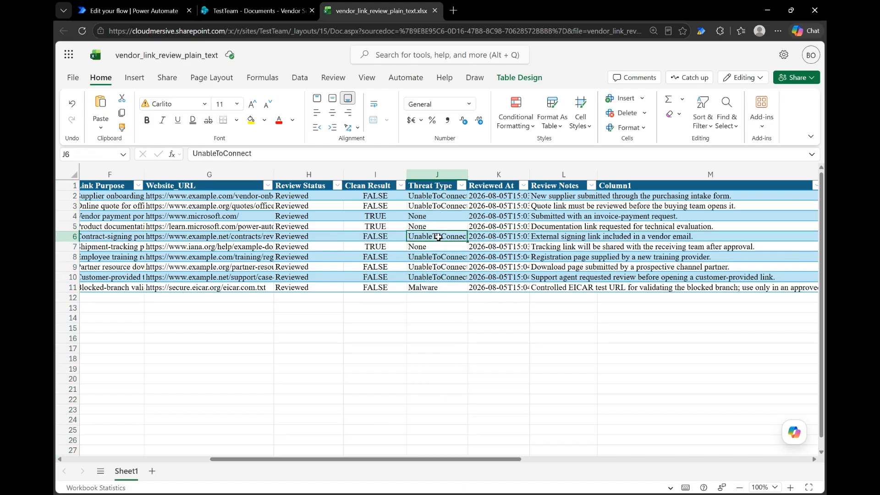
pyautogui.click(431, 287)
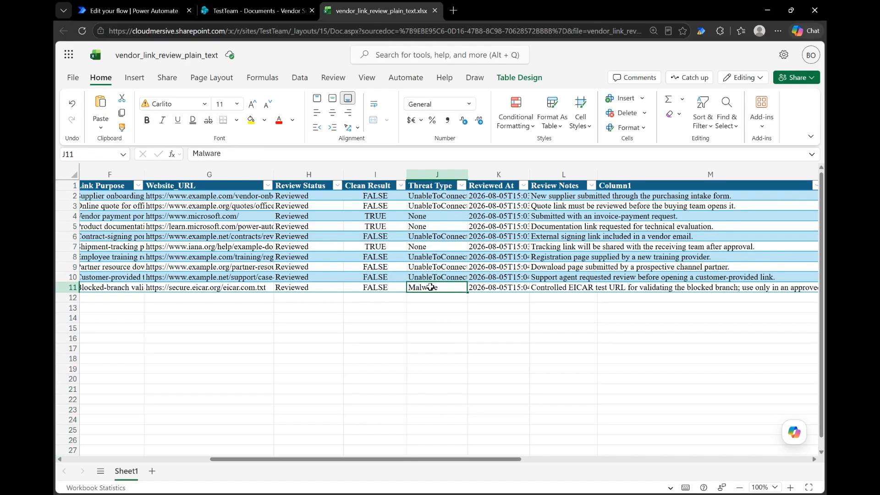